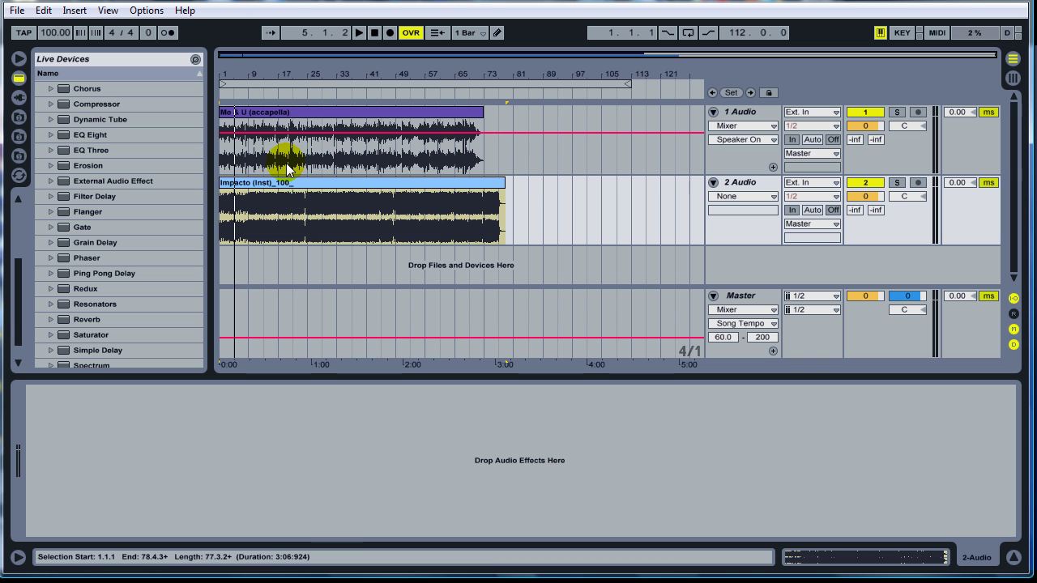
pyautogui.click(269, 117)
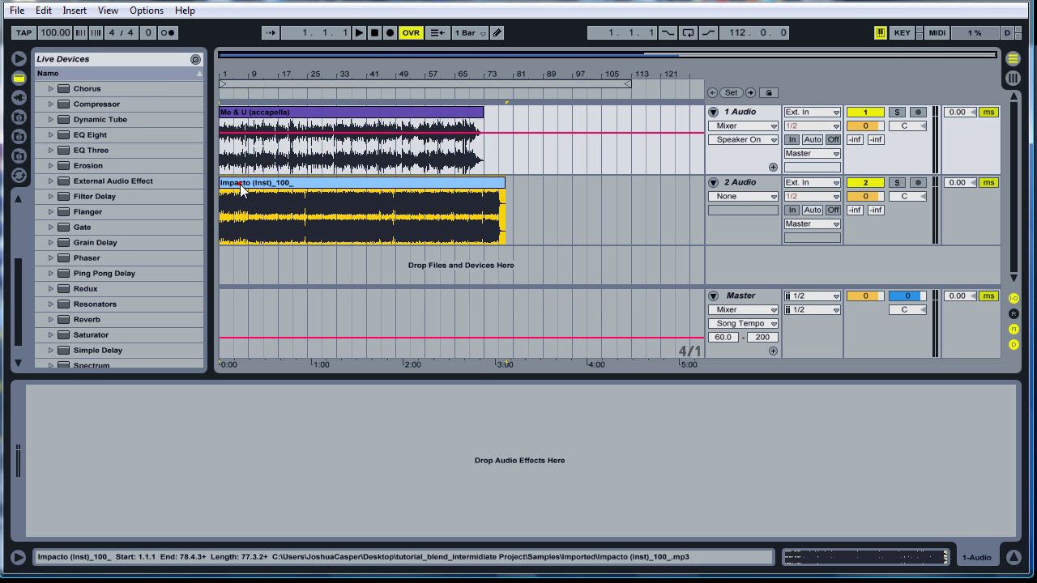
pyautogui.click(241, 185)
pyautogui.moveTo(522, 227); pyautogui.dragTo(205, 139)
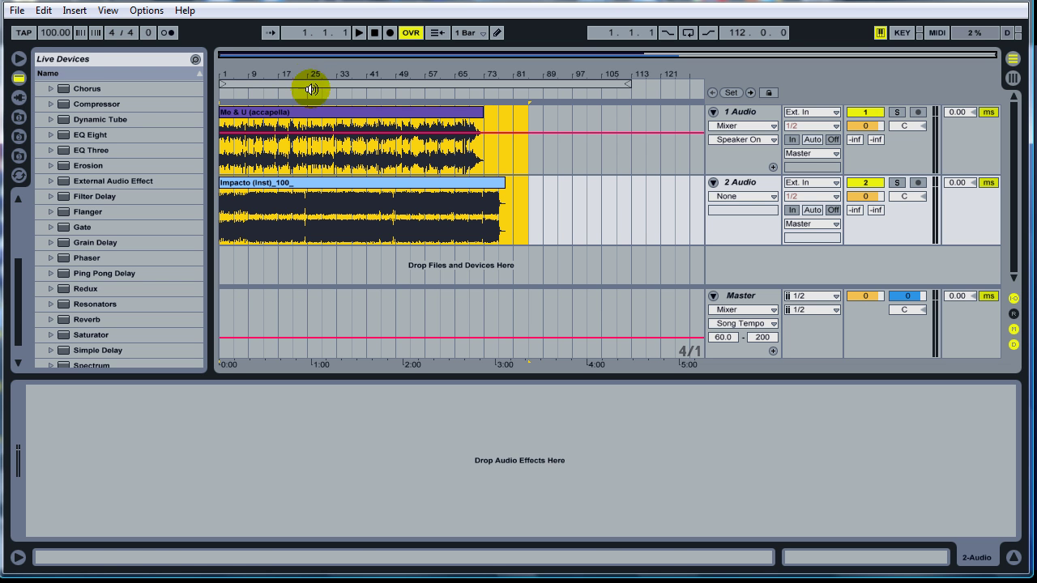
pyautogui.click(281, 111)
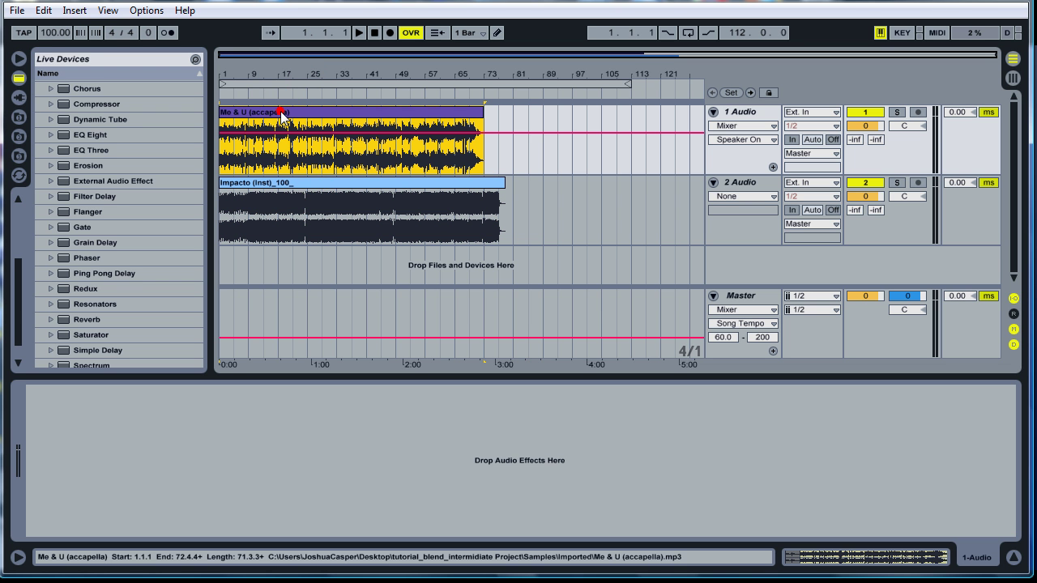
pyautogui.click(308, 184)
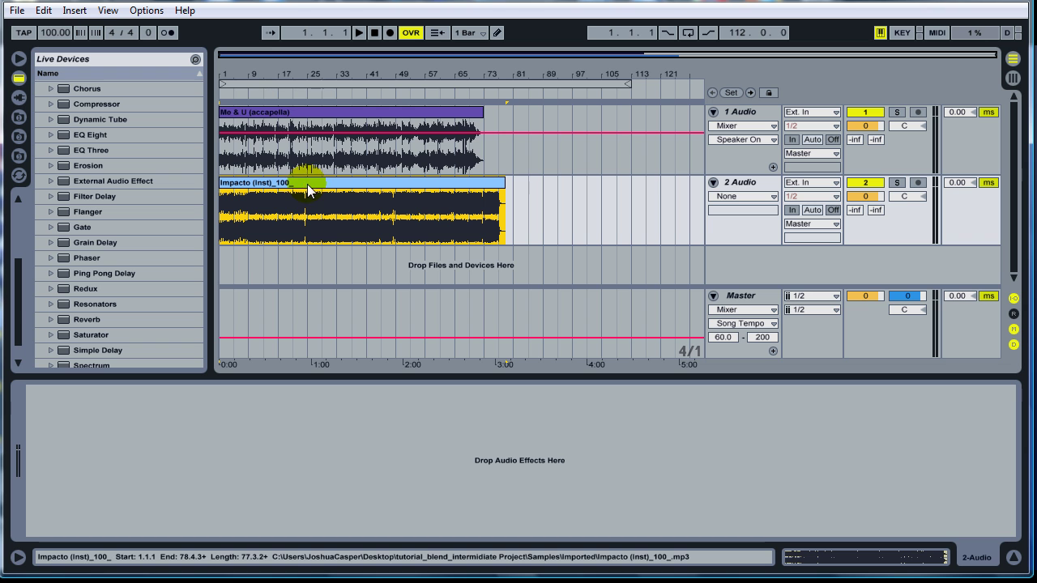
pyautogui.click(343, 111)
pyautogui.click(369, 195)
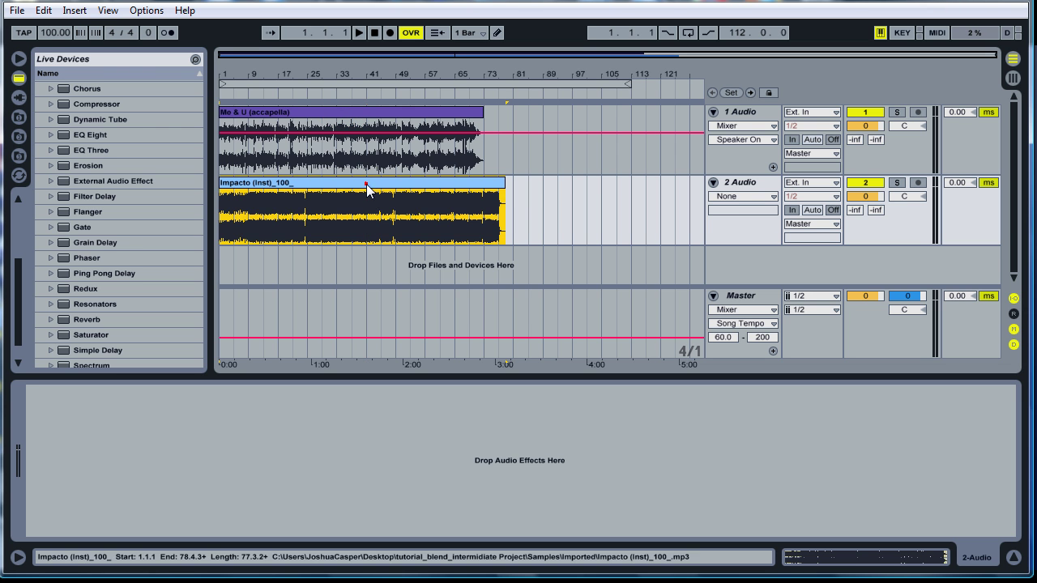
pyautogui.click(281, 111)
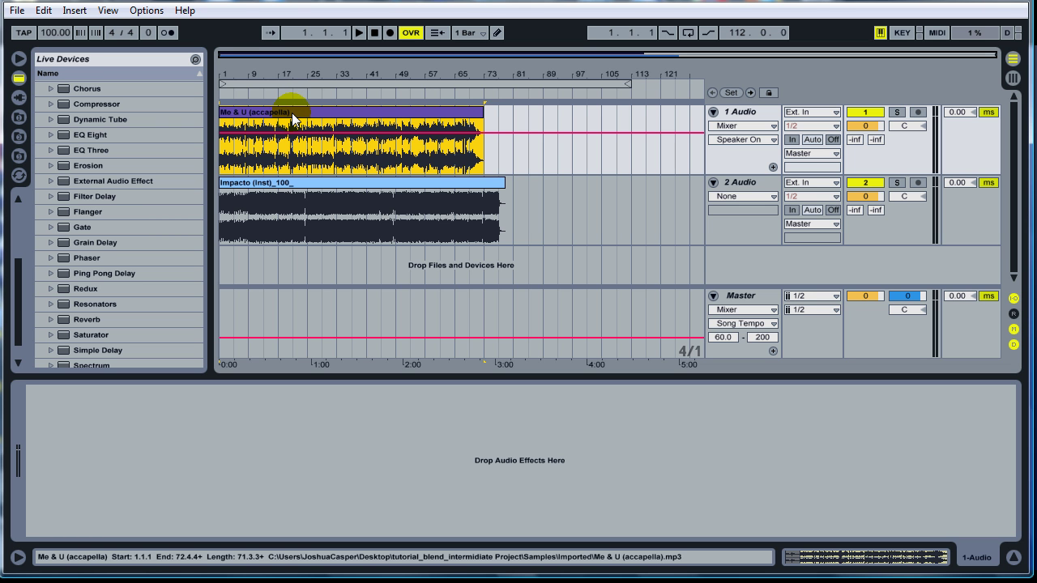
pyautogui.click(288, 183)
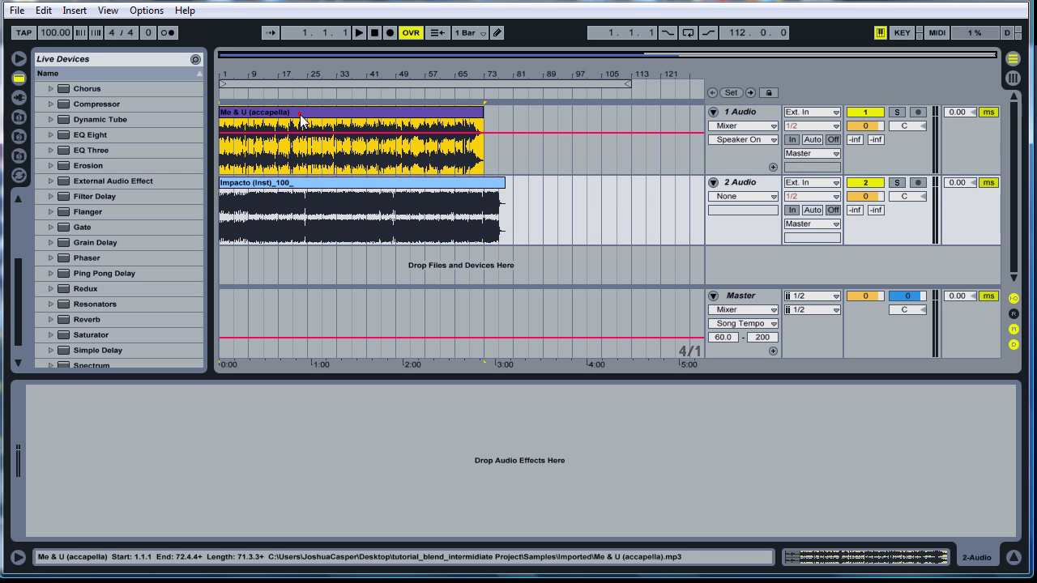
pyautogui.click(299, 114)
pyautogui.click(290, 183)
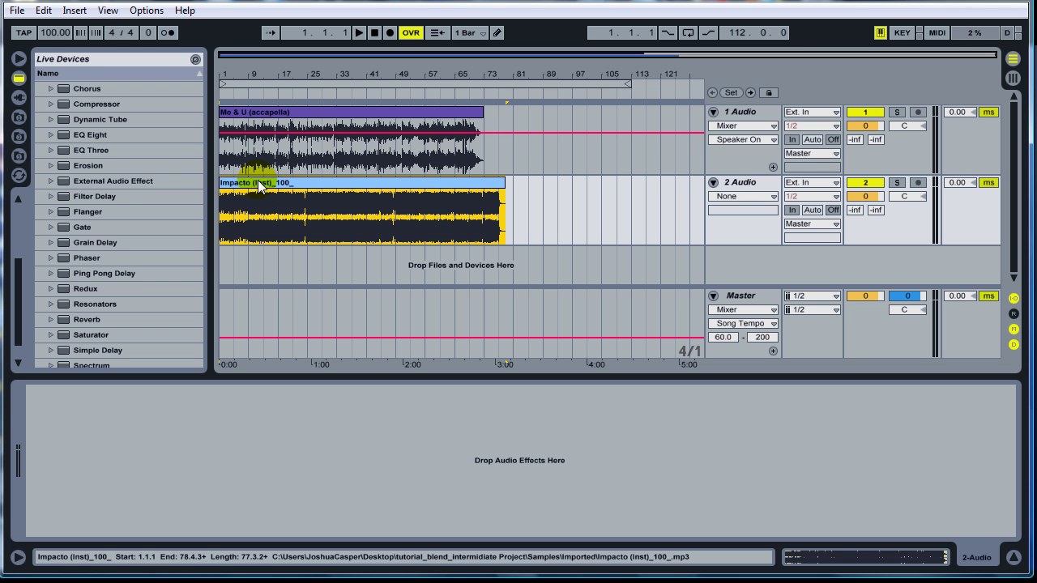
# Step: Add the Utility audio effect to the 1 Audio track
pyautogui.click(107, 245)
pyautogui.scroll(-2, 97, 241)
pyautogui.click(84, 344)
pyautogui.moveTo(66, 341); pyautogui.dragTo(725, 156)
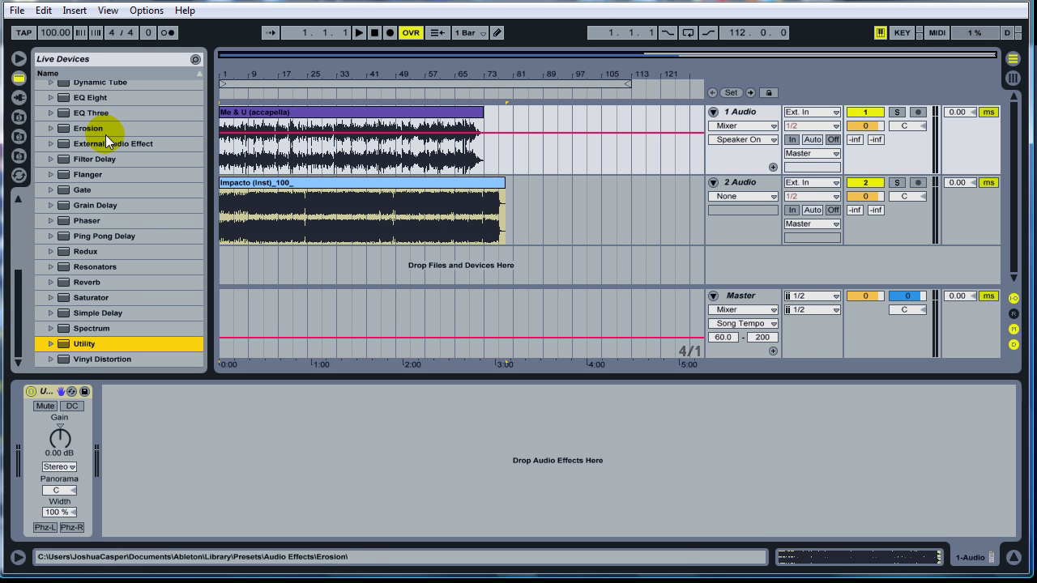
# Step: Move the Me & U acapella clip and the Impacto instrumental clip so both start at bar 9
pyautogui.click(243, 113)
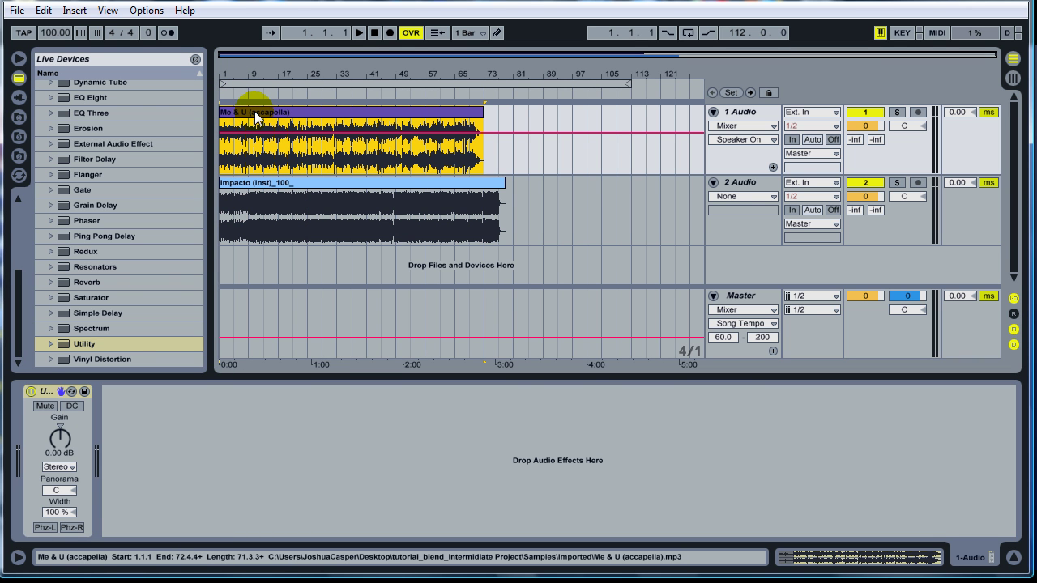
pyautogui.moveTo(242, 113); pyautogui.dragTo(277, 115)
pyautogui.click(244, 185)
pyautogui.moveTo(245, 184); pyautogui.dragTo(262, 186)
# Step: Copy the first eight bars of the instrumental, bars 9 to 17, to bar 1 as an intro
pyautogui.click(276, 225)
pyautogui.moveTo(276, 226); pyautogui.dragTo(246, 215)
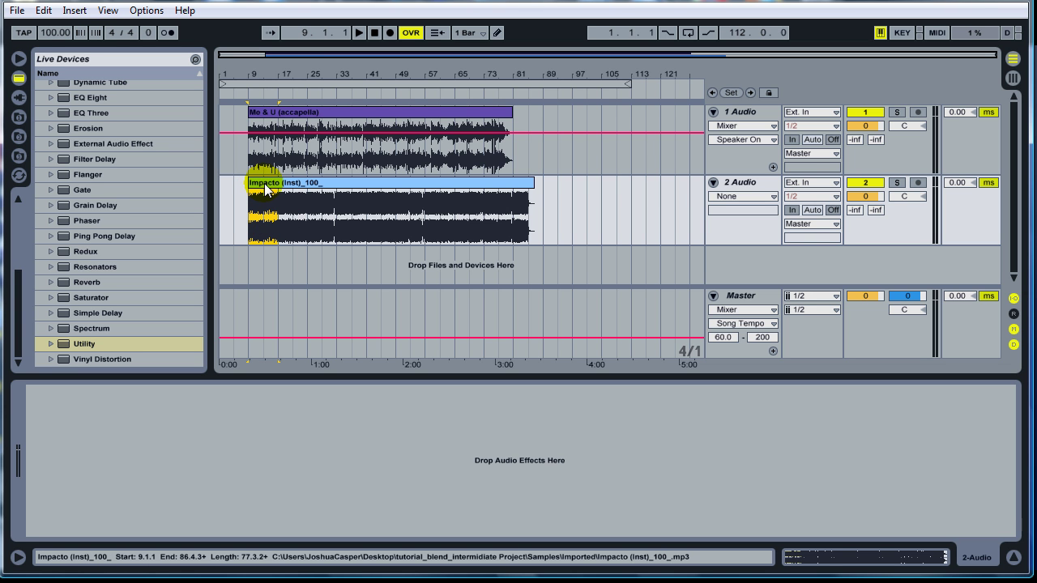
pyautogui.moveTo(276, 185); pyautogui.dragTo(241, 184)
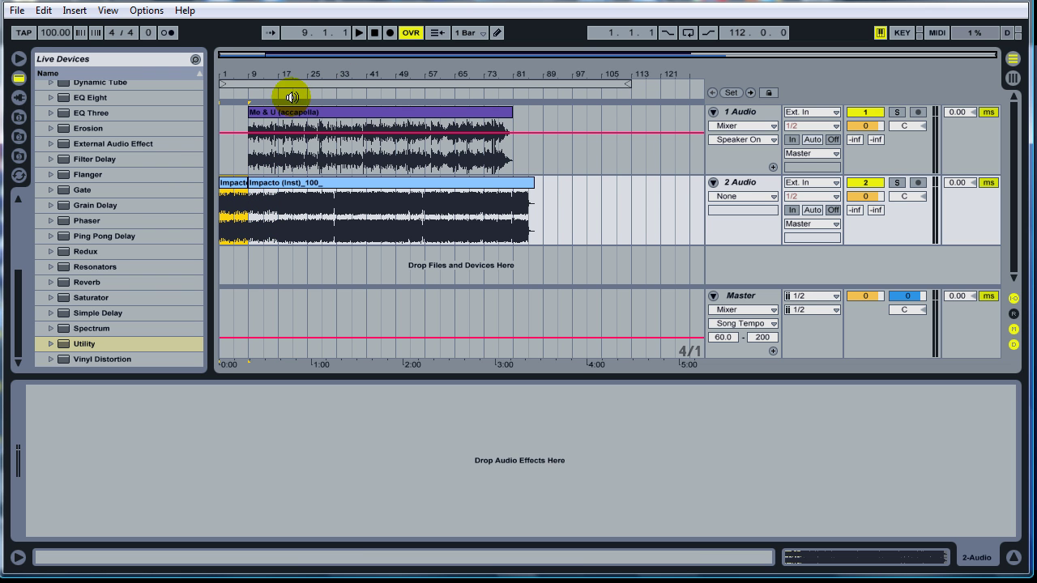
# Step: Audition the song around bars 29 to 33 and move the acapella from bar 33 onward to start at bar 41
pyautogui.moveTo(335, 76); pyautogui.dragTo(345, 102)
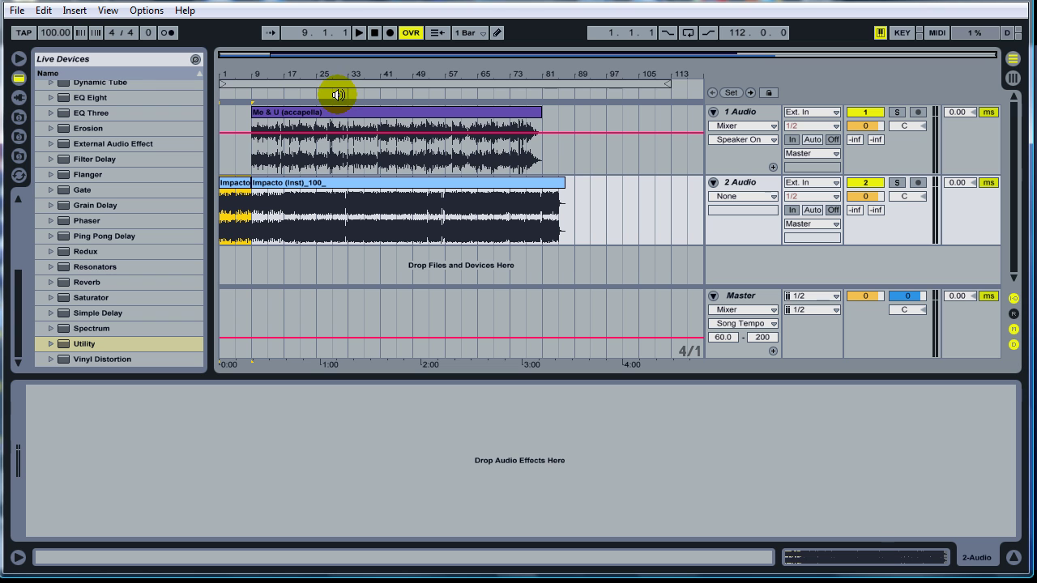
pyautogui.click(332, 91)
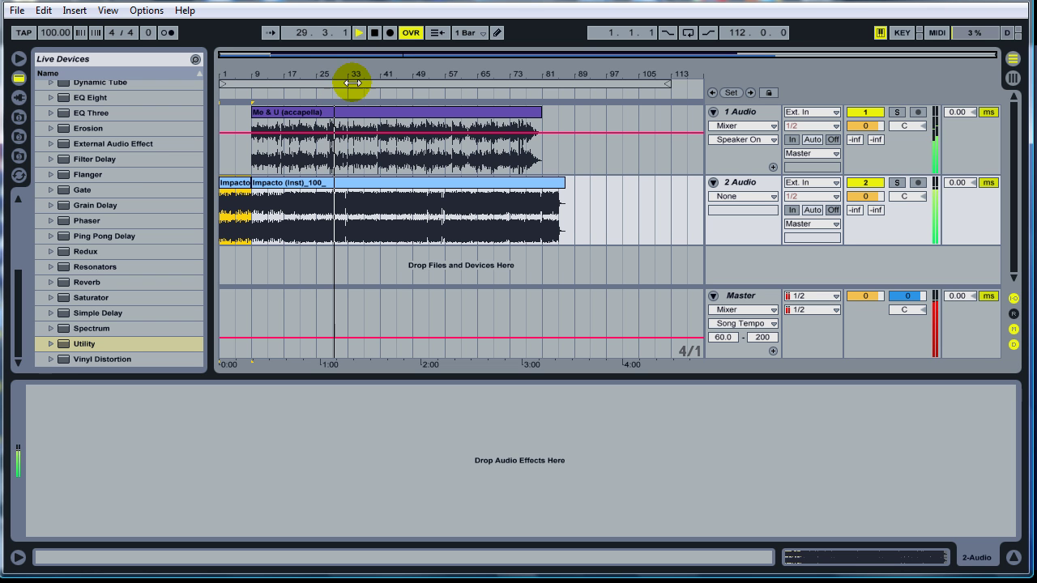
pyautogui.click(338, 81)
pyautogui.moveTo(343, 74); pyautogui.dragTo(344, 74)
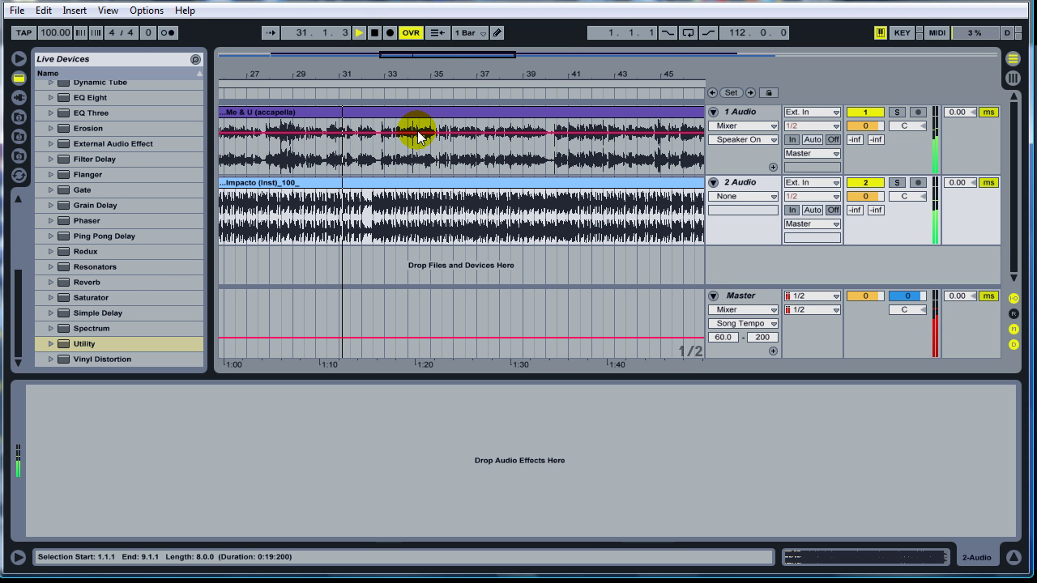
pyautogui.click(379, 91)
pyautogui.press('space')
pyautogui.moveTo(383, 75); pyautogui.dragTo(383, 71)
pyautogui.moveTo(350, 129); pyautogui.dragTo(540, 128)
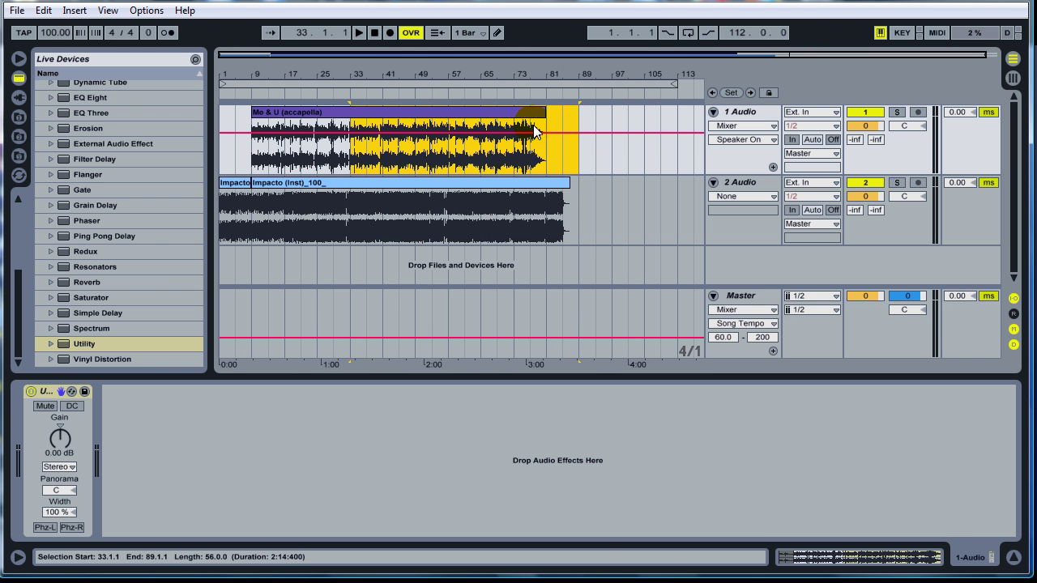
pyautogui.moveTo(365, 115); pyautogui.dragTo(405, 119)
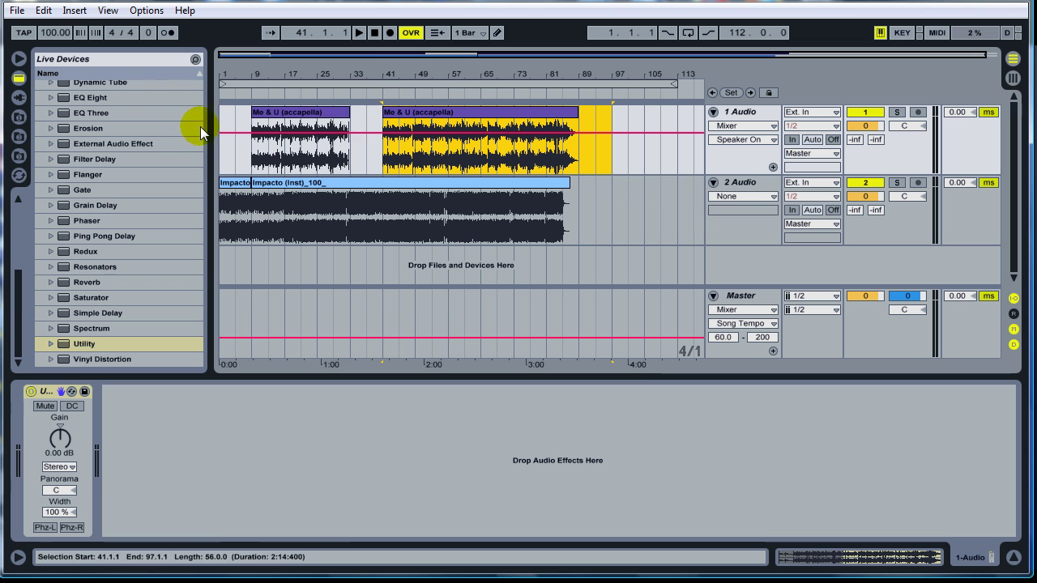
pyautogui.moveTo(361, 69); pyautogui.dragTo(356, 67)
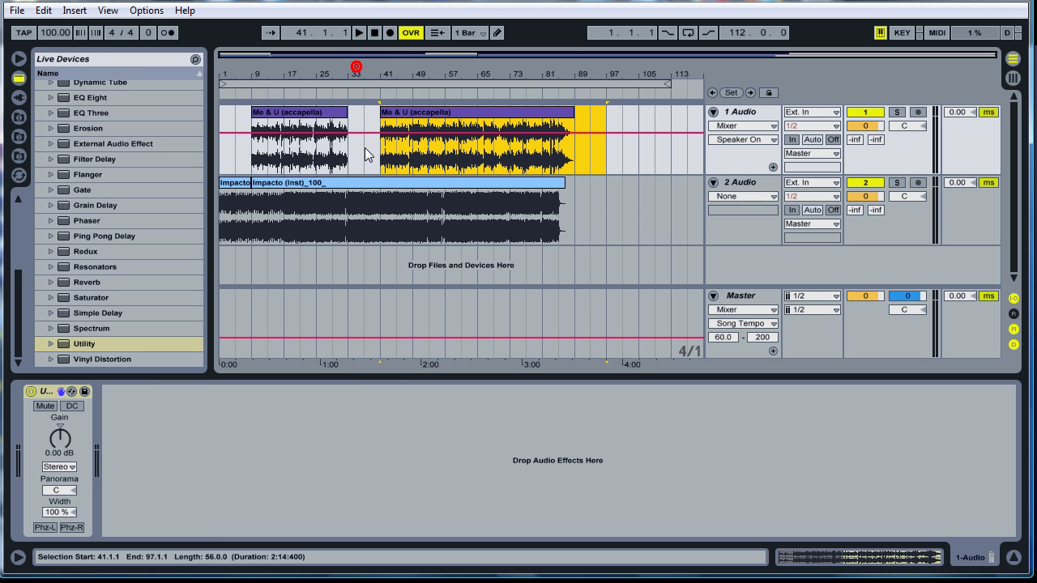
pyautogui.click(364, 149)
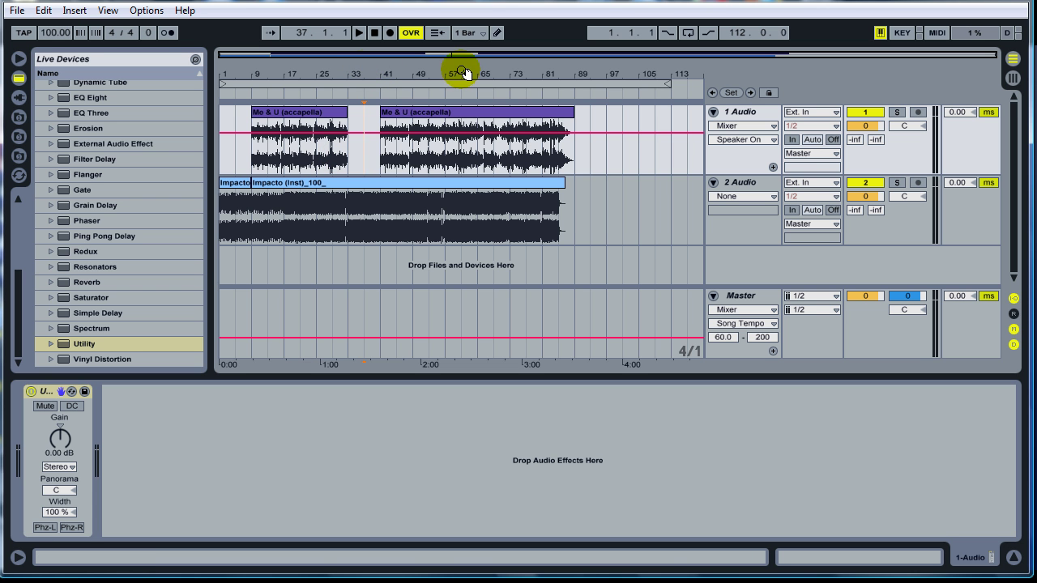
# Step: Copy the acapella snippet from 84.3.1 to 85.1.1 to the start of the 1 Audio track at 1.1.1
pyautogui.moveTo(557, 75); pyautogui.dragTo(535, 106)
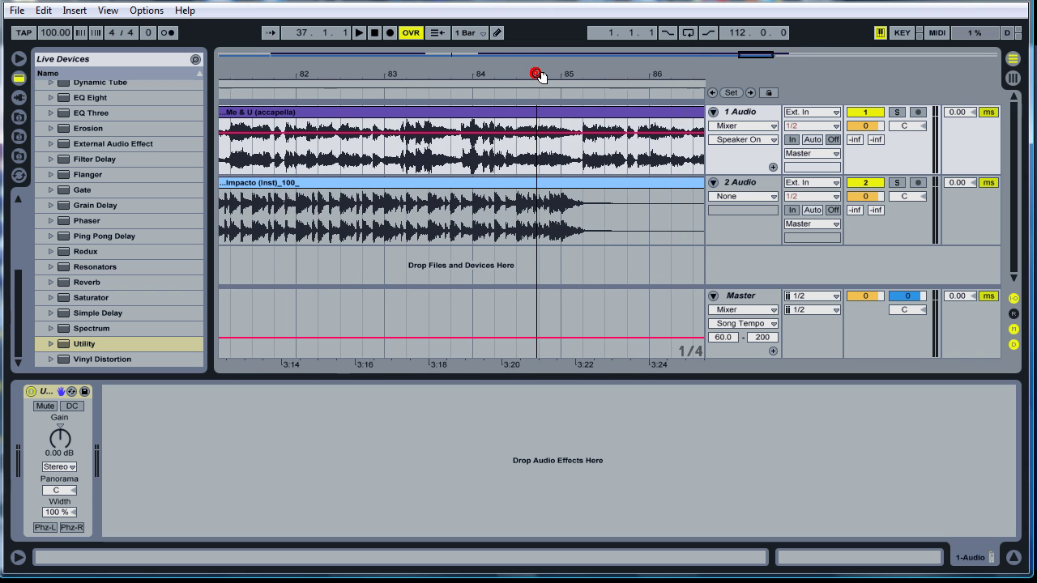
pyautogui.click(508, 97)
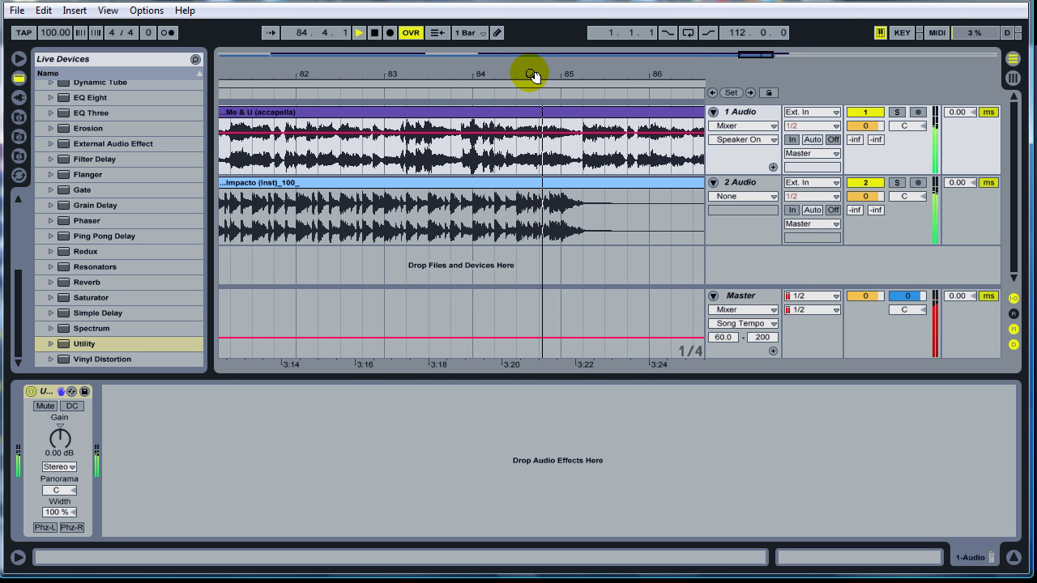
pyautogui.press('space')
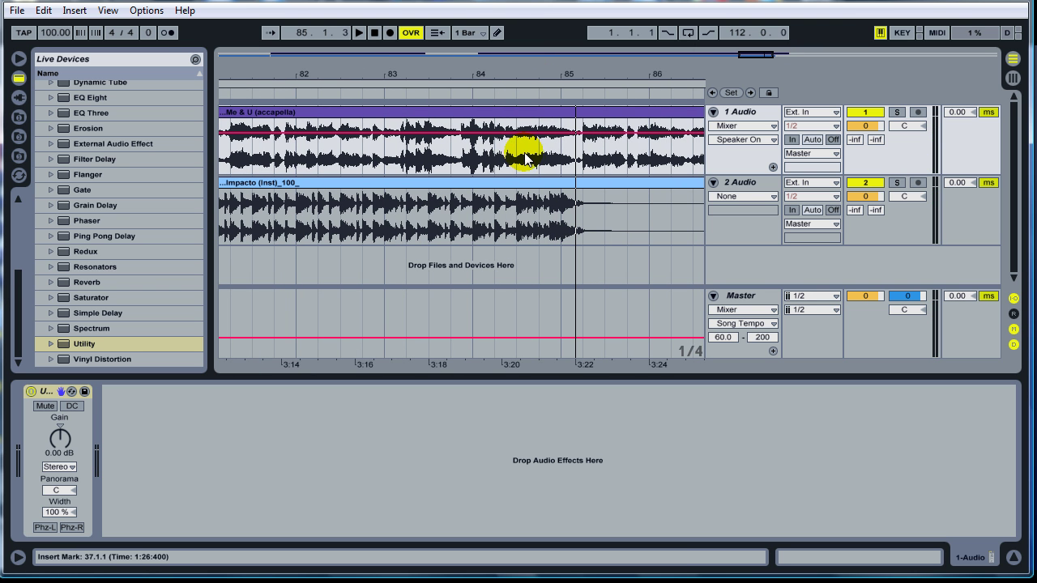
pyautogui.moveTo(523, 158); pyautogui.dragTo(535, 158)
pyautogui.moveTo(527, 76); pyautogui.dragTo(424, 82)
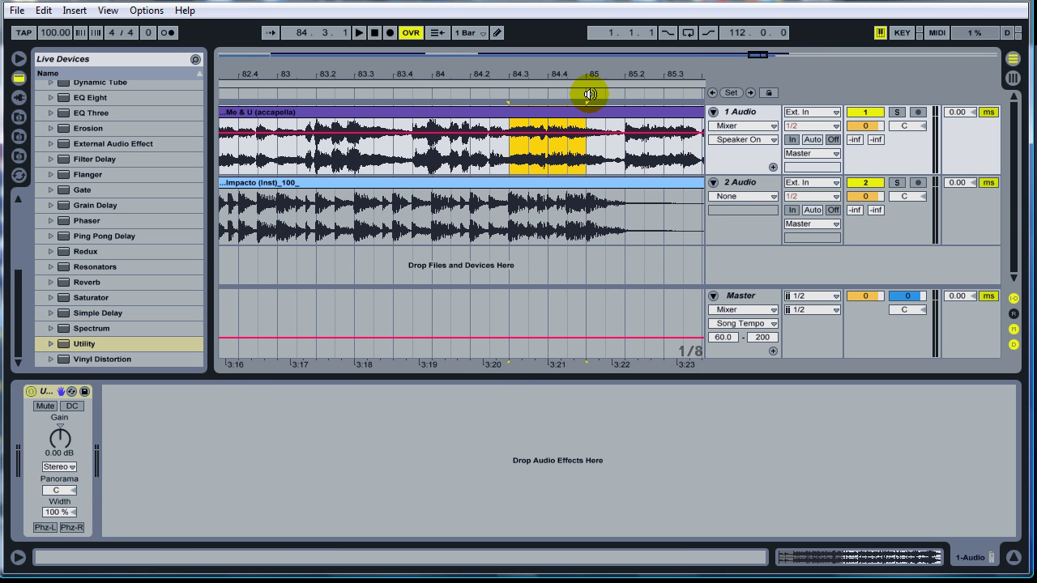
pyautogui.moveTo(568, 56); pyautogui.dragTo(556, 124)
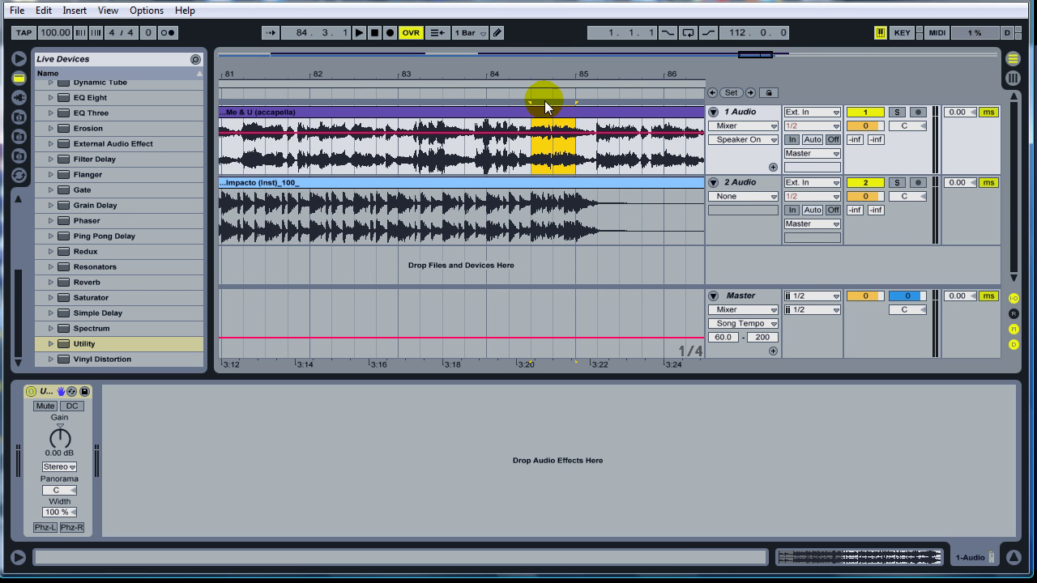
pyautogui.moveTo(538, 77); pyautogui.dragTo(540, 74)
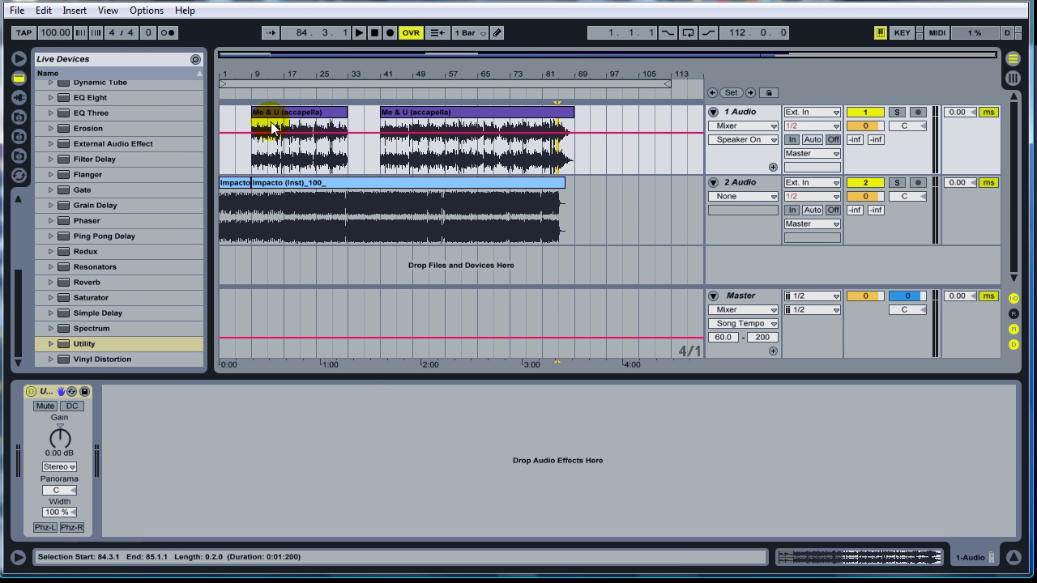
pyautogui.click(243, 75)
pyautogui.click(222, 146)
pyautogui.moveTo(224, 65); pyautogui.dragTo(219, 158)
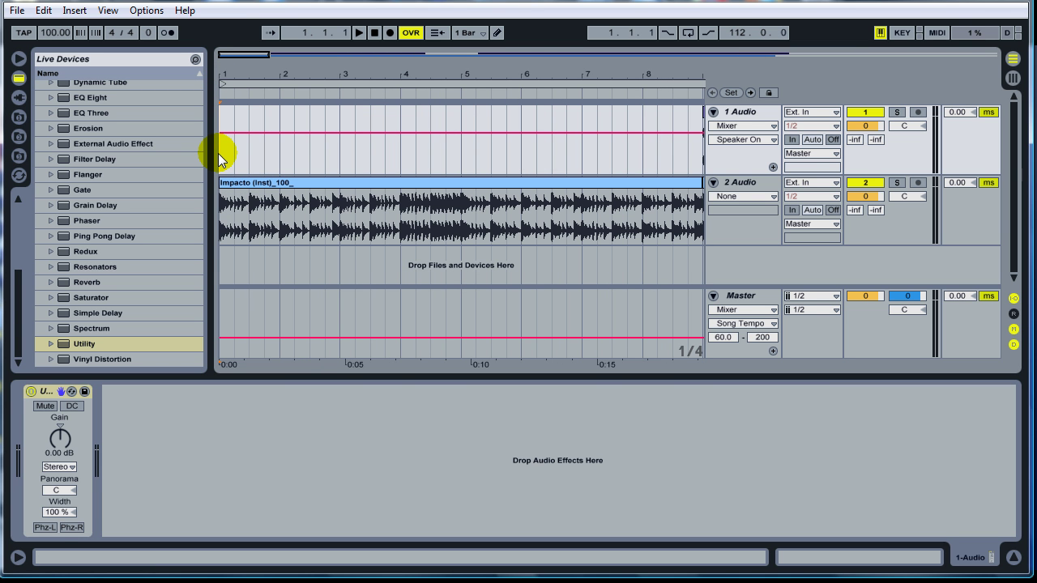
pyautogui.hotkey('ctrl', 'v')
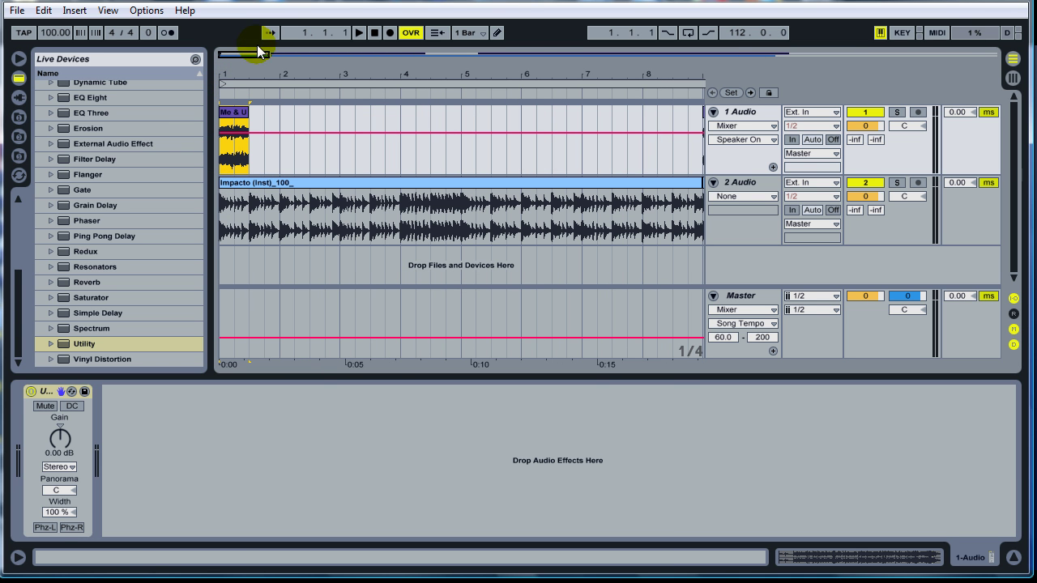
# Step: Extend the vocal snippet at bar 1 to one full bar ending at bar 2, and listen to it
pyautogui.press('space')
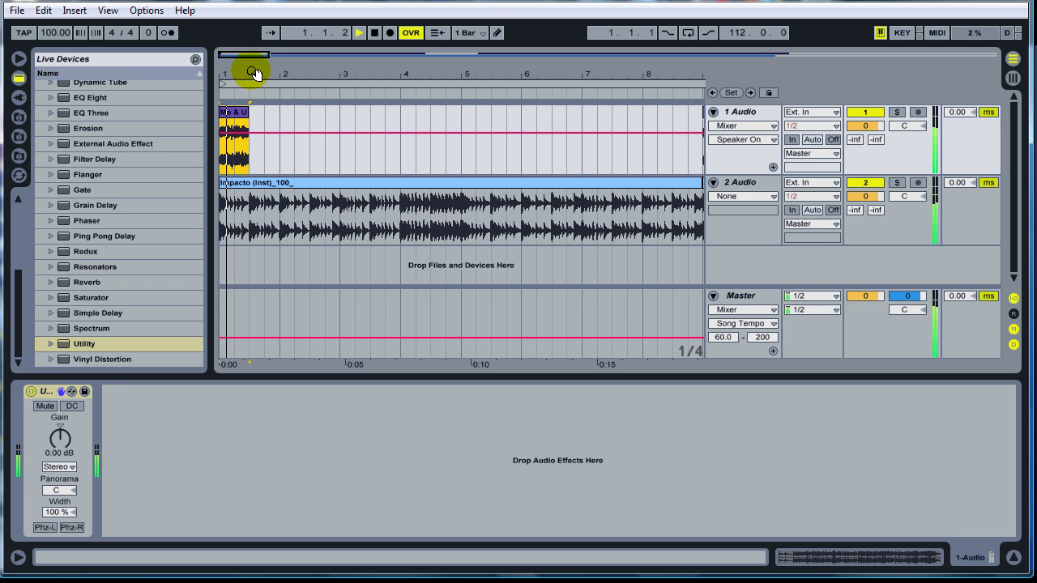
pyautogui.press('space')
pyautogui.moveTo(248, 112); pyautogui.dragTo(281, 111)
pyautogui.click(359, 32)
pyautogui.click(272, 120)
pyautogui.press('space')
# Step: Duplicate the one-bar vocal clip to bars 2 and 3, with the last copy extended to bar 5, and play the intro
pyautogui.keyDown('ctrl'); pyautogui.moveTo(260, 120); pyautogui.dragTo(461, 107); pyautogui.keyUp('ctrl')
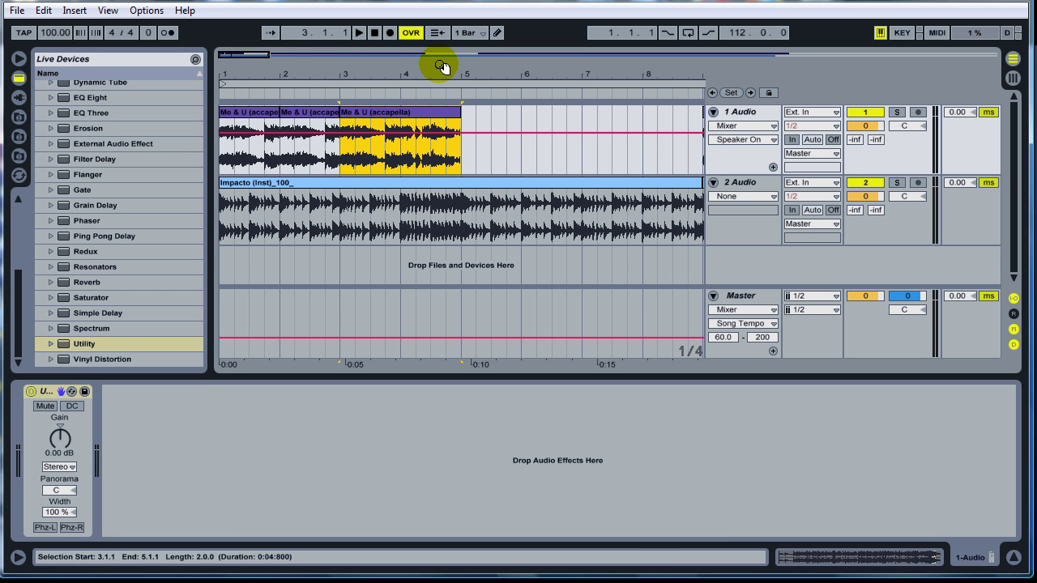
pyautogui.moveTo(435, 71); pyautogui.dragTo(435, 64)
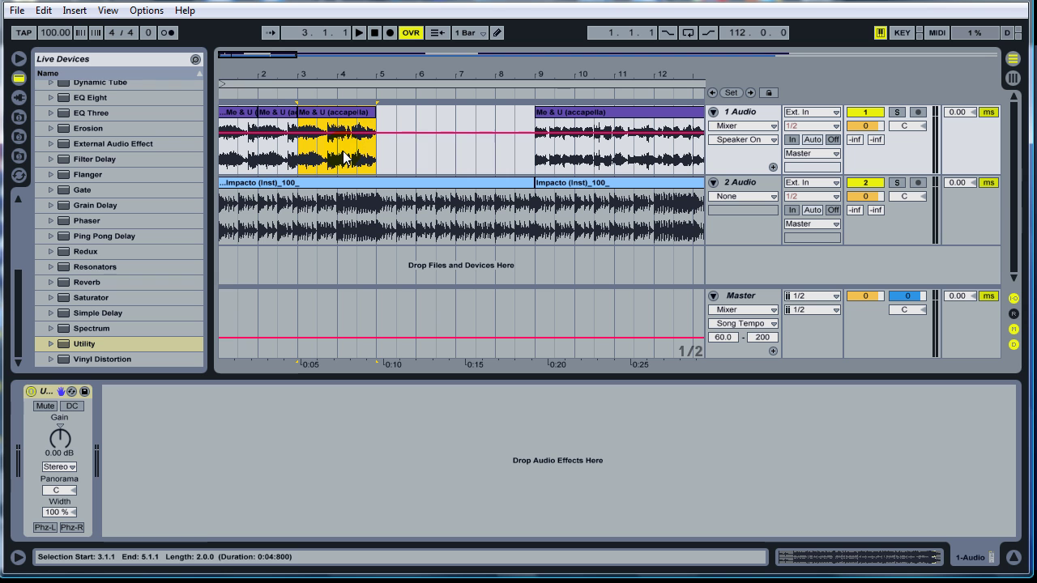
pyautogui.click(373, 33)
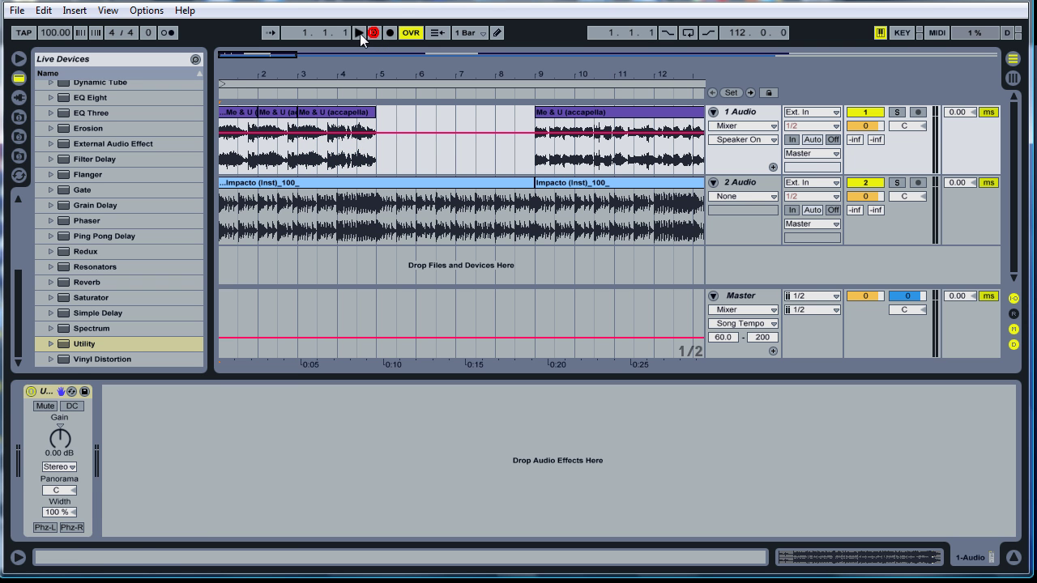
pyautogui.click(359, 32)
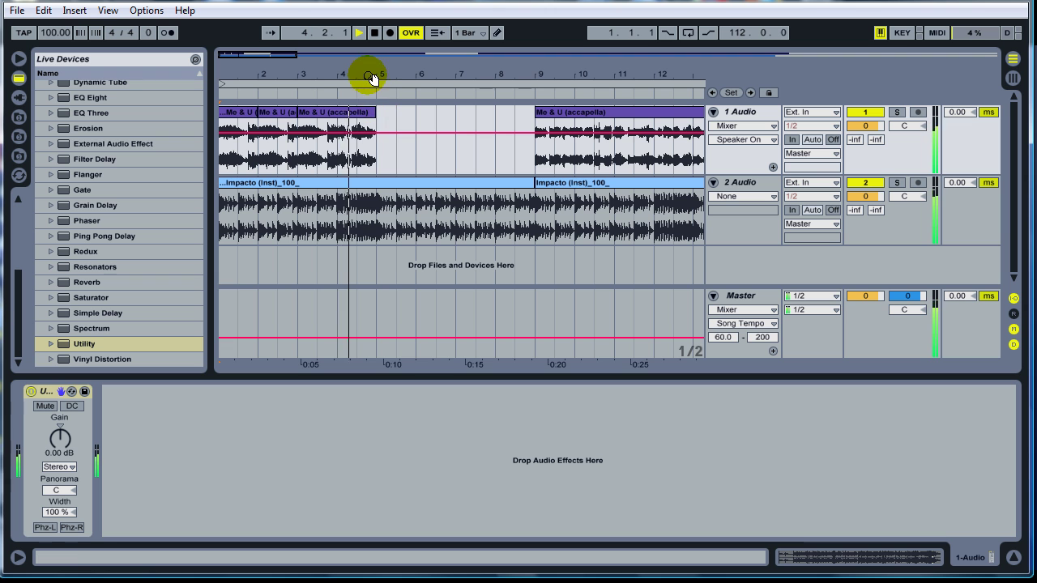
pyautogui.press('space')
# Step: Duplicate the vocal section at bar 4 to bars 5, 6 and 7, and return the playback position to the start
pyautogui.moveTo(373, 154); pyautogui.dragTo(342, 156)
pyautogui.moveTo(355, 113); pyautogui.dragTo(395, 73)
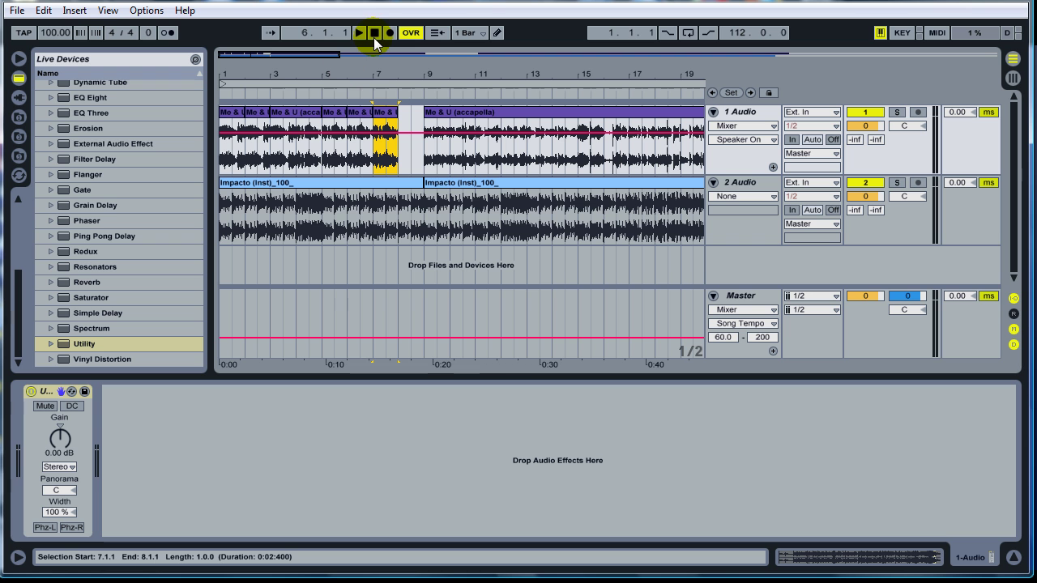
pyautogui.click(372, 36)
pyautogui.moveTo(381, 67); pyautogui.dragTo(353, 32)
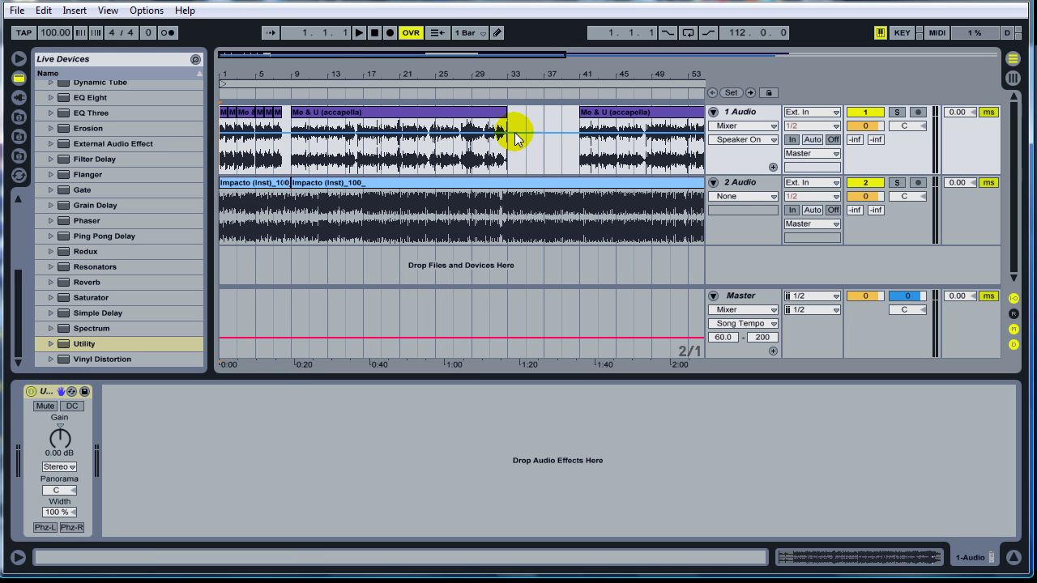
pyautogui.click(486, 116)
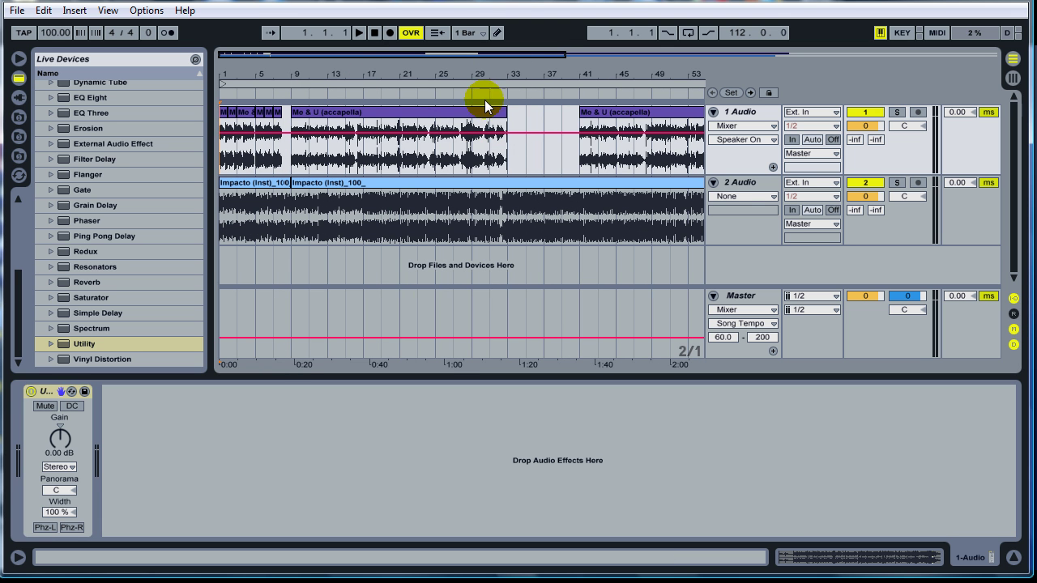
# Step: Copy the last bar of the vocal clip, 32.1.1 to 33.1.1, into the gap at 8.1.1 on the 1 Audio track
pyautogui.click(483, 94)
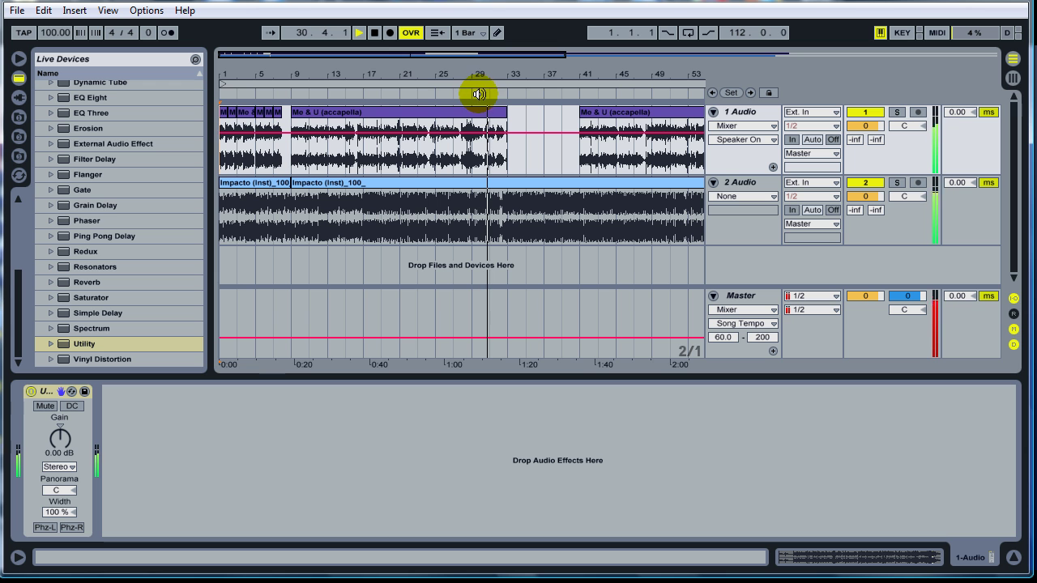
pyautogui.moveTo(527, 72); pyautogui.dragTo(553, 45)
pyautogui.press('space')
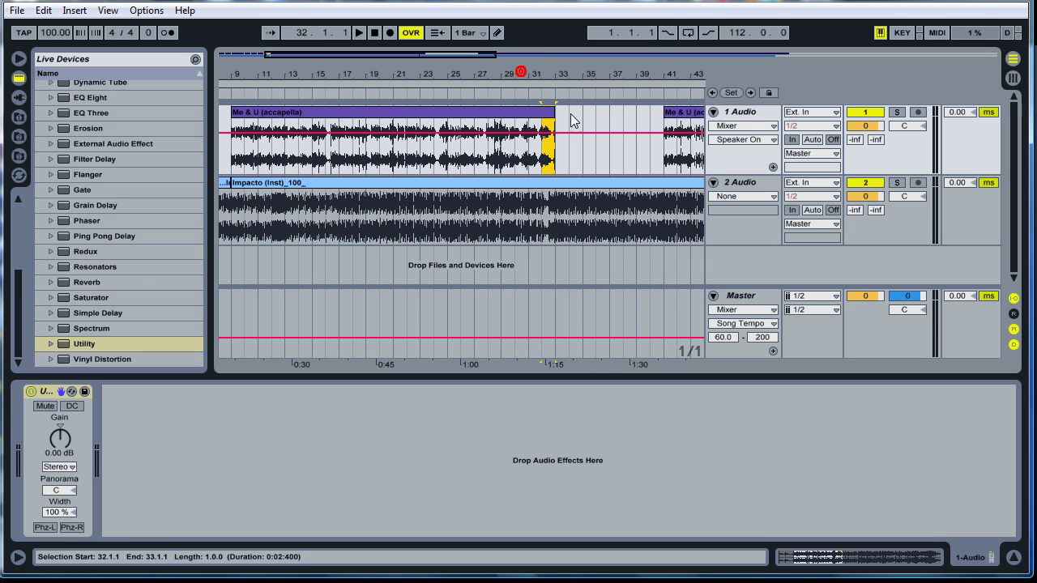
pyautogui.moveTo(242, 68); pyautogui.dragTo(338, 68)
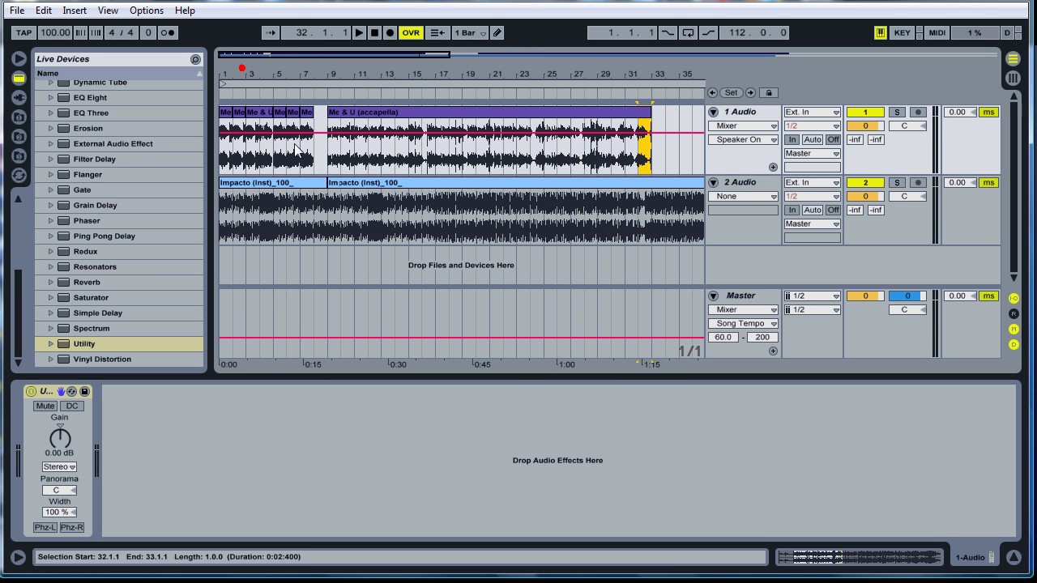
pyautogui.click(314, 146)
pyautogui.hotkey('ctrl', 'v')
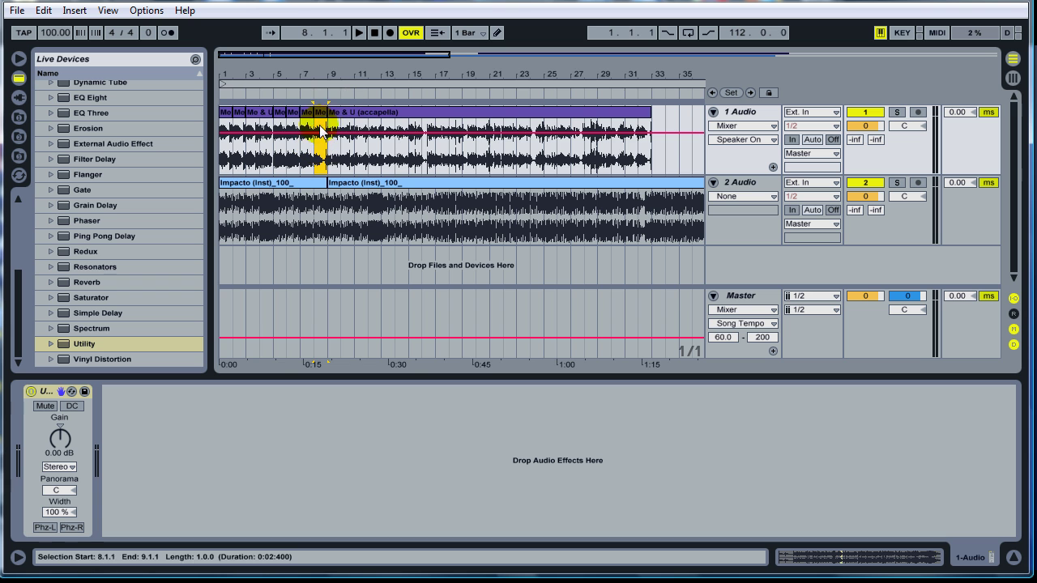
# Step: Fill 8.3.1 to 9.1.1 on the 1 Audio track with four repeated eighth-note slices of the vocal
pyautogui.moveTo(316, 81); pyautogui.dragTo(317, 70)
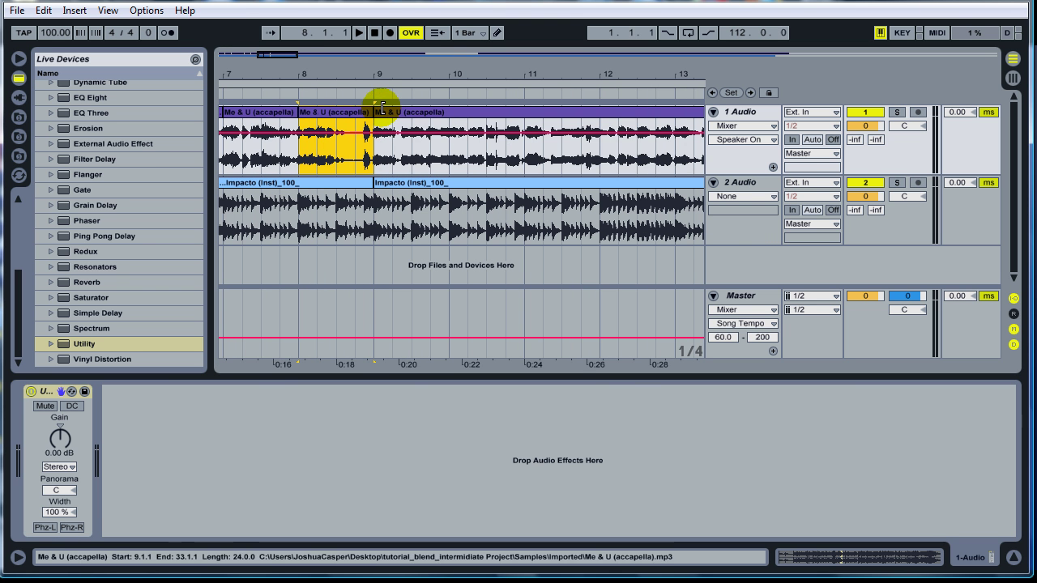
pyautogui.click(375, 111)
pyautogui.moveTo(314, 95); pyautogui.dragTo(316, 69)
pyautogui.click(330, 153)
pyautogui.moveTo(331, 152); pyautogui.dragTo(436, 130)
pyautogui.moveTo(445, 73); pyautogui.dragTo(445, 60)
pyautogui.moveTo(384, 75); pyautogui.dragTo(317, 76)
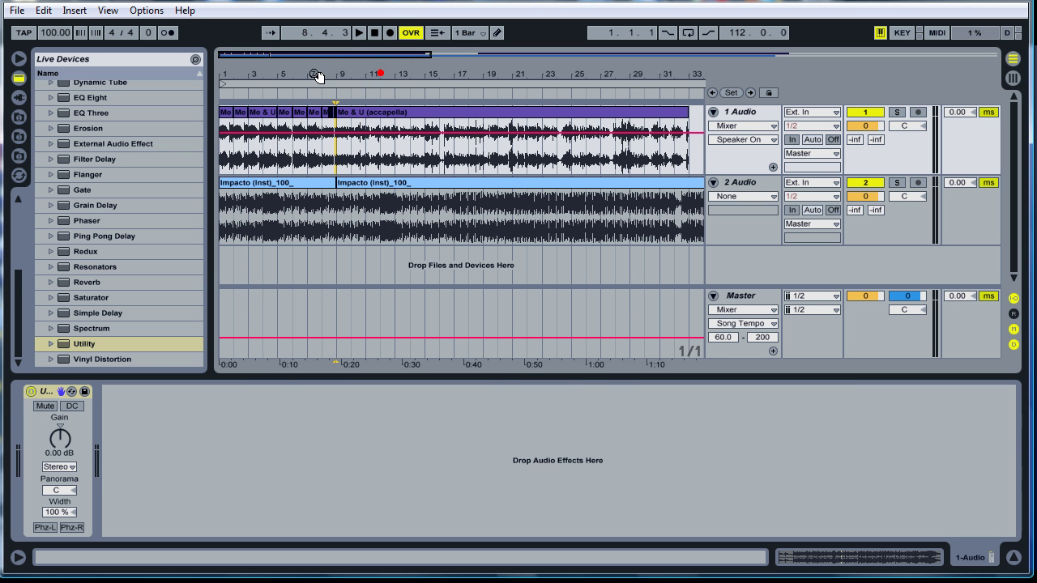
# Step: Play the intro from 1.1.1 to check the repeated vocal slices leading into bar 9
pyautogui.click(375, 32)
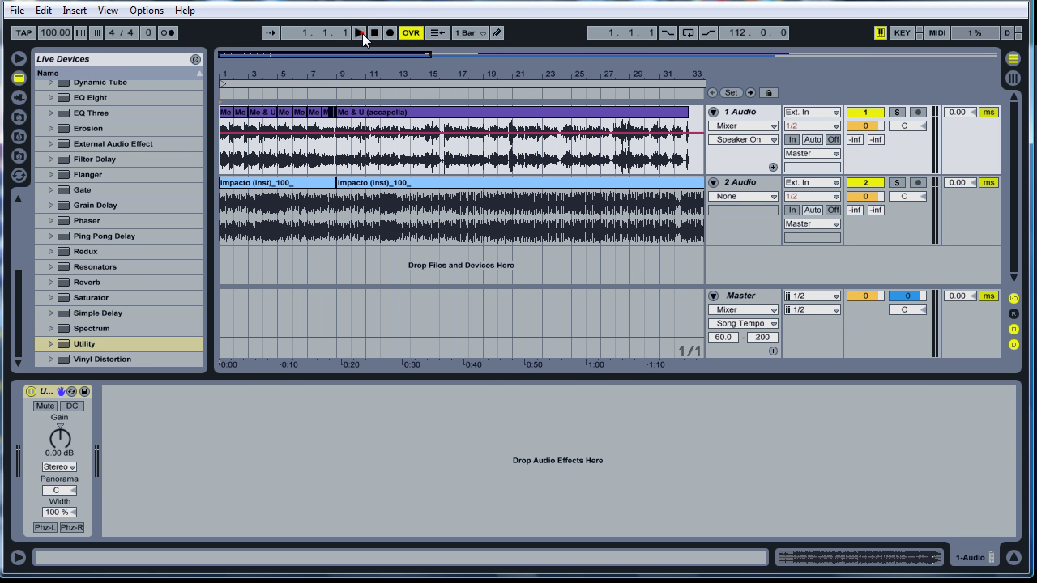
pyautogui.click(359, 33)
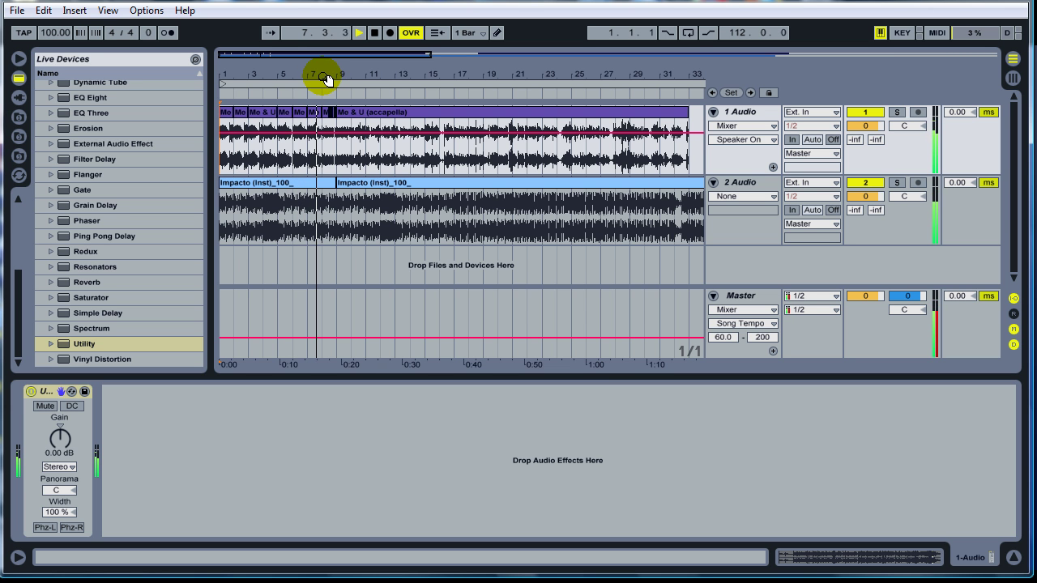
pyautogui.moveTo(323, 75); pyautogui.dragTo(363, 72)
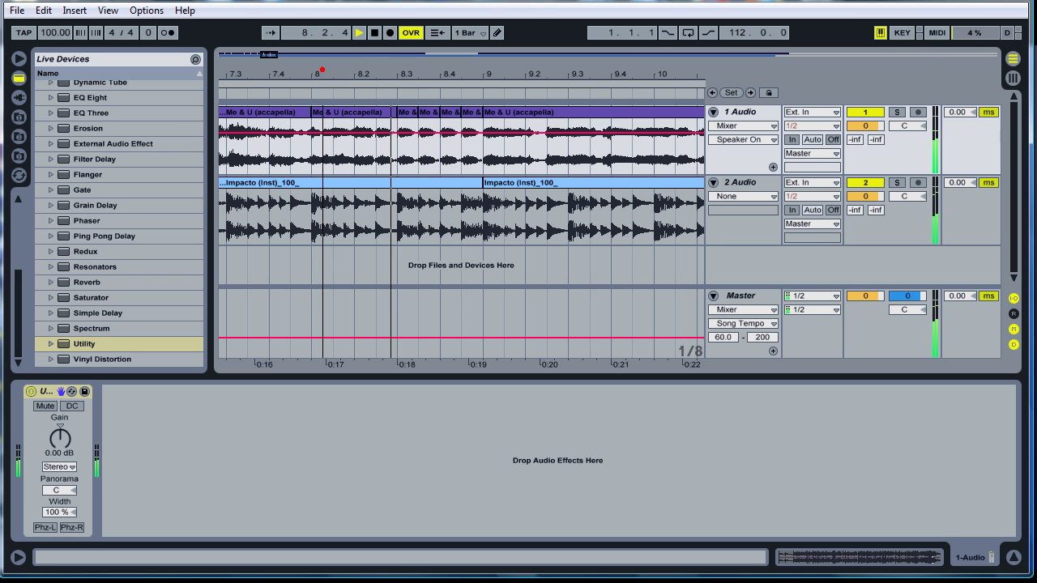
pyautogui.press('space')
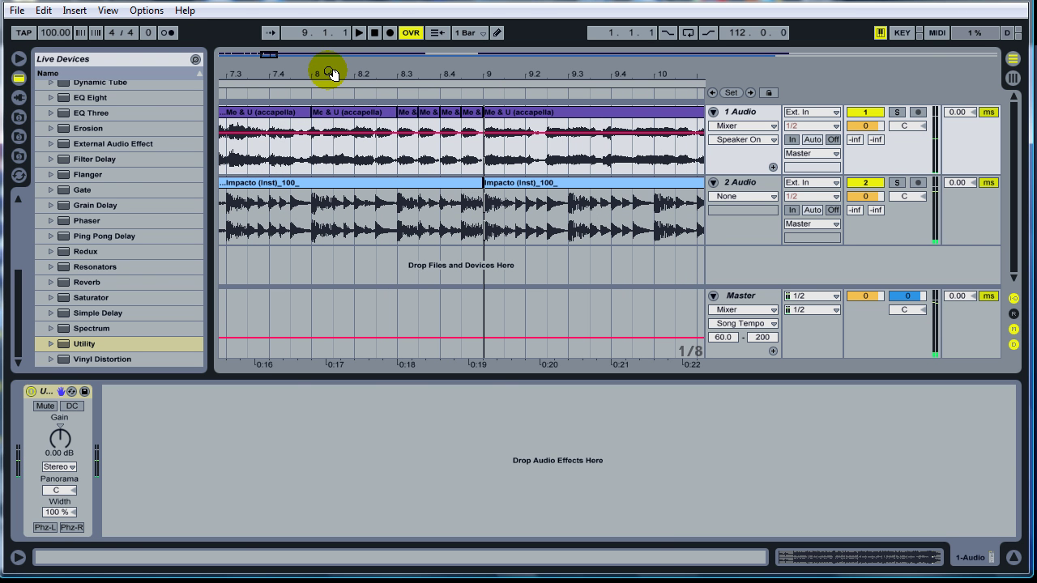
# Step: Set the boundary between the vocal clips of bars 7 and 8 to 7.4.4, and play the transition into bar 9
pyautogui.moveTo(315, 76); pyautogui.dragTo(346, 69)
pyautogui.moveTo(348, 109)
pyautogui.mouseDown()
pyautogui.moveTo(293, 115)
pyautogui.moveTo(343, 111)
pyautogui.mouseUp()
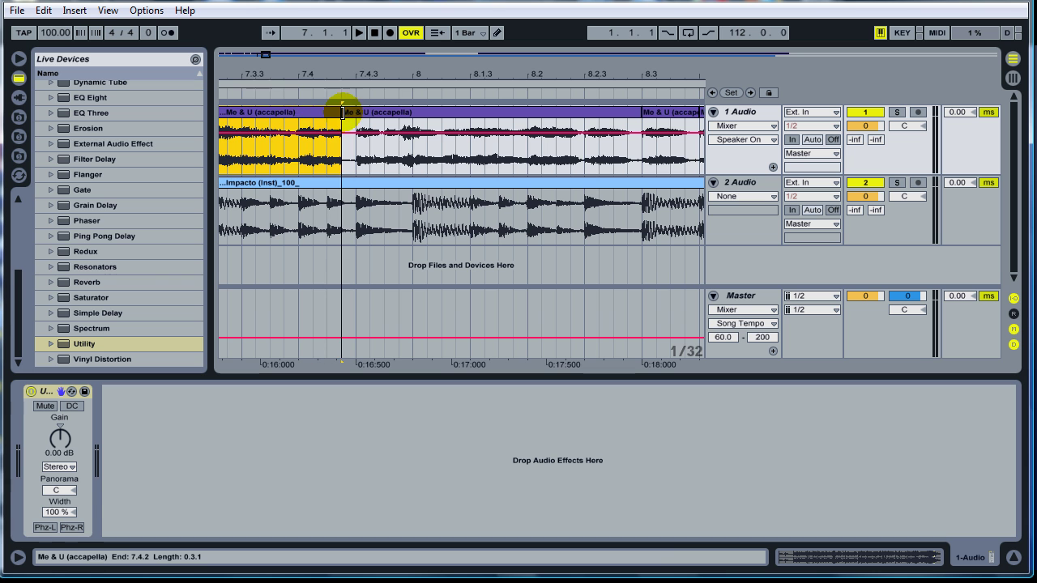
pyautogui.click(263, 98)
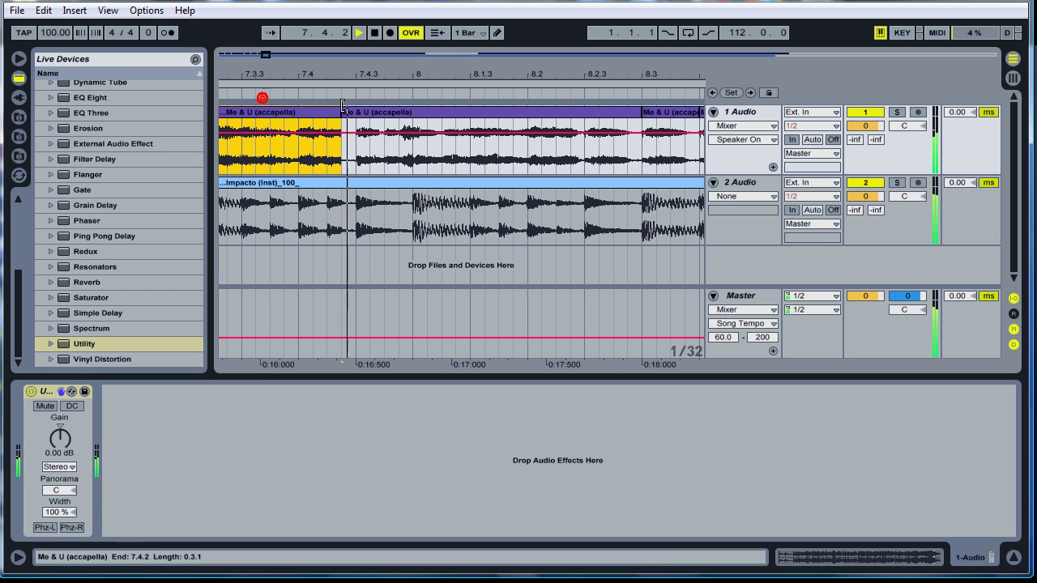
pyautogui.moveTo(342, 111); pyautogui.dragTo(383, 111)
pyautogui.click(280, 93)
pyautogui.click(268, 97)
pyautogui.moveTo(384, 75); pyautogui.dragTo(461, 112)
pyautogui.press('space')
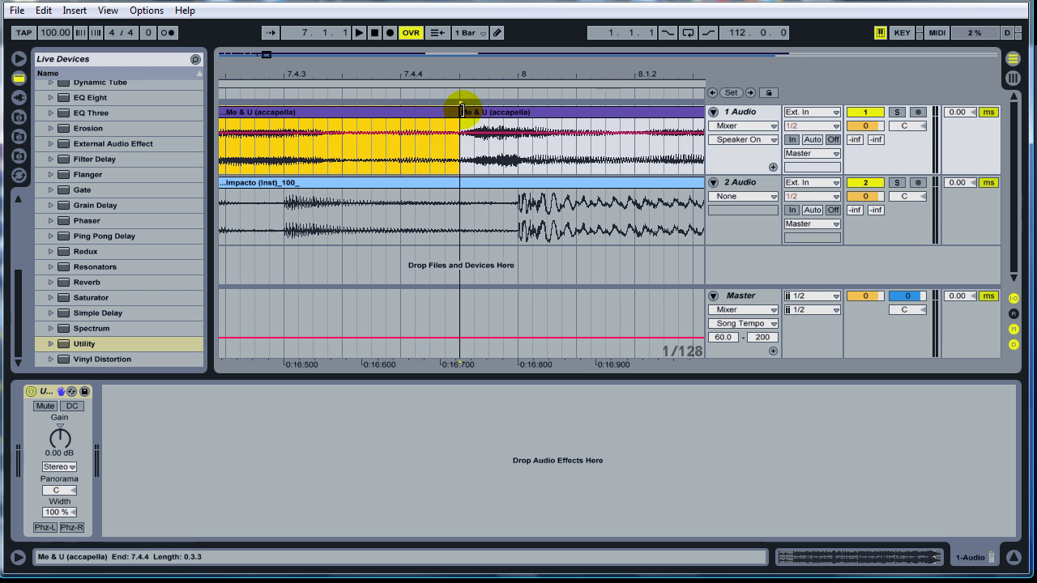
pyautogui.moveTo(446, 66); pyautogui.dragTo(440, 27)
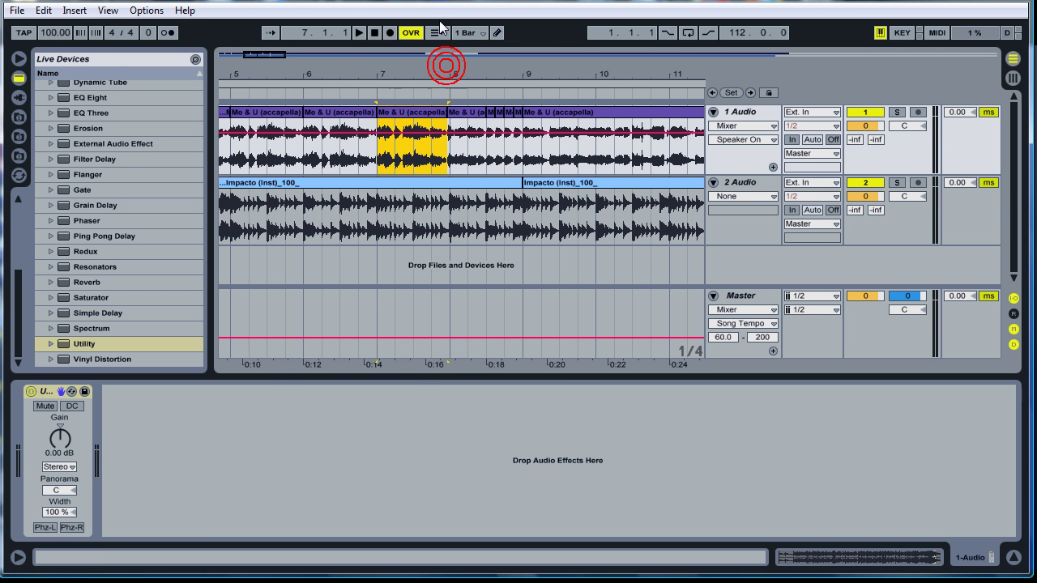
pyautogui.click(381, 89)
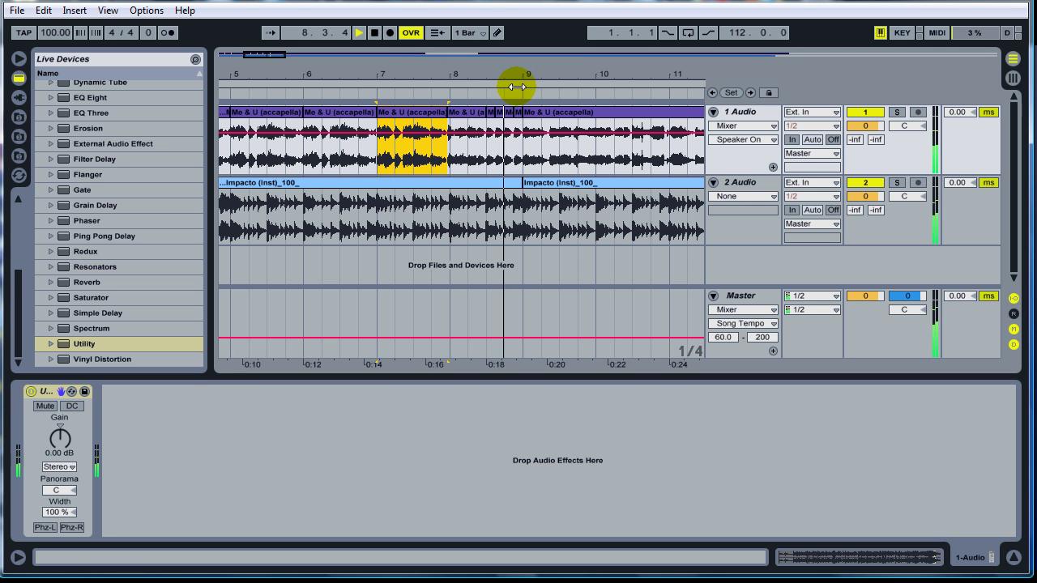
pyautogui.press('space')
# Step: Show the Utility device's Gain automation envelope on the 1 Audio track around bar 8
pyautogui.moveTo(514, 74); pyautogui.dragTo(530, 20)
pyautogui.click(512, 52)
pyautogui.moveTo(238, 70); pyautogui.dragTo(380, 52)
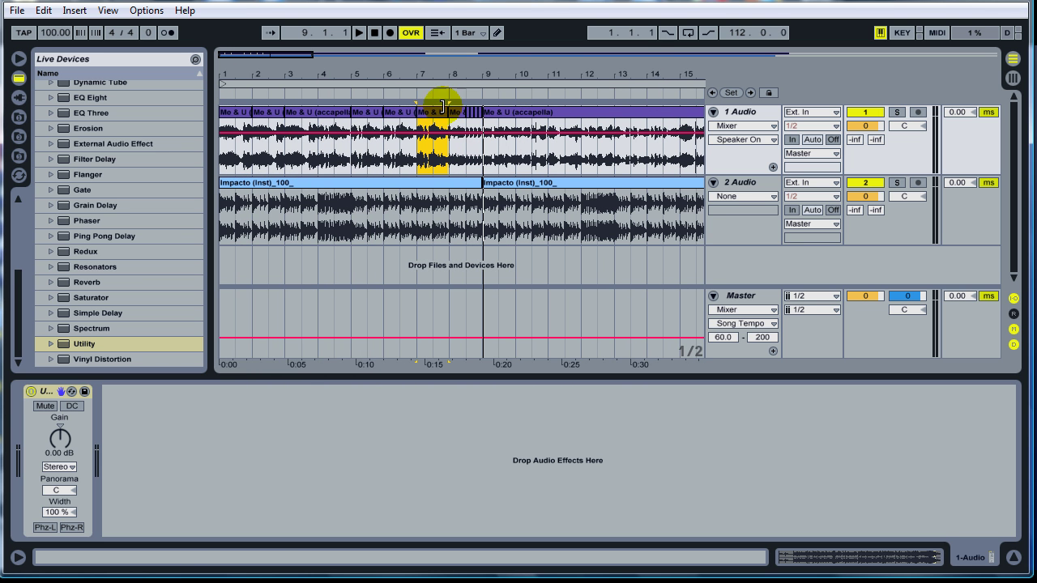
pyautogui.moveTo(470, 70); pyautogui.dragTo(470, 145)
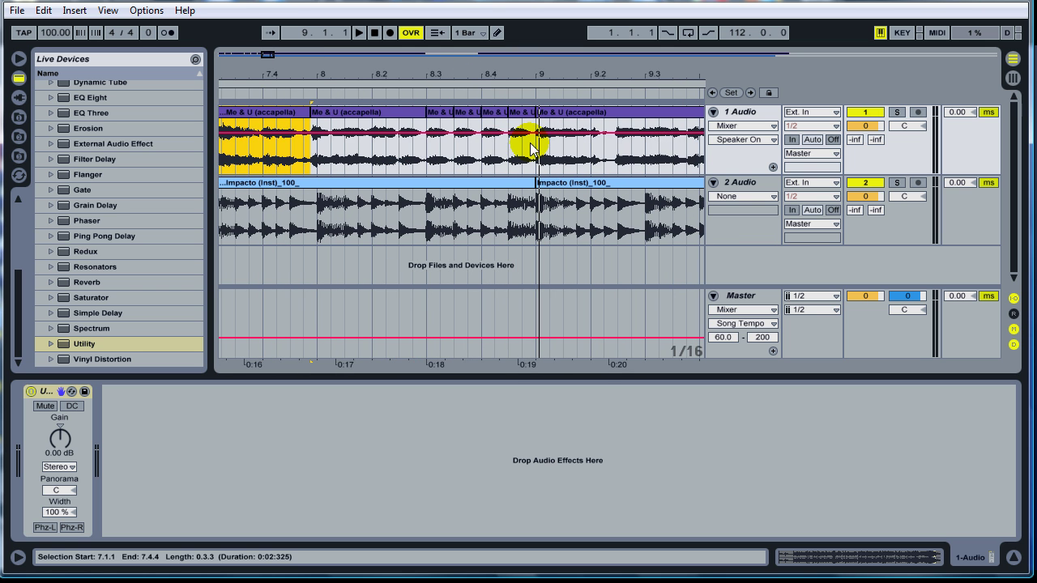
pyautogui.moveTo(517, 75)
pyautogui.mouseDown()
pyautogui.moveTo(516, 106)
pyautogui.moveTo(517, 86)
pyautogui.mouseUp()
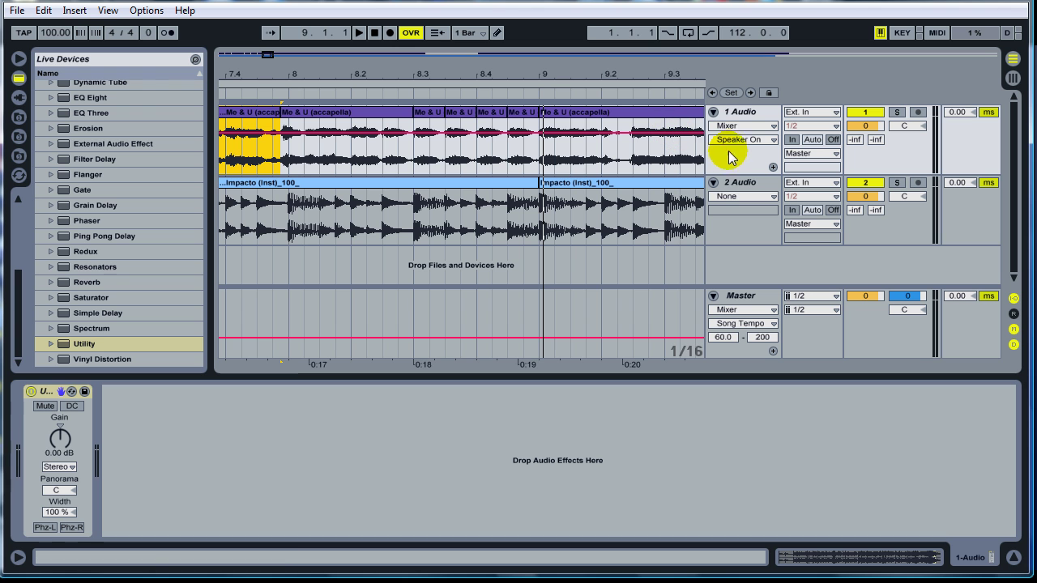
pyautogui.click(754, 126)
pyautogui.click(746, 149)
pyautogui.click(742, 141)
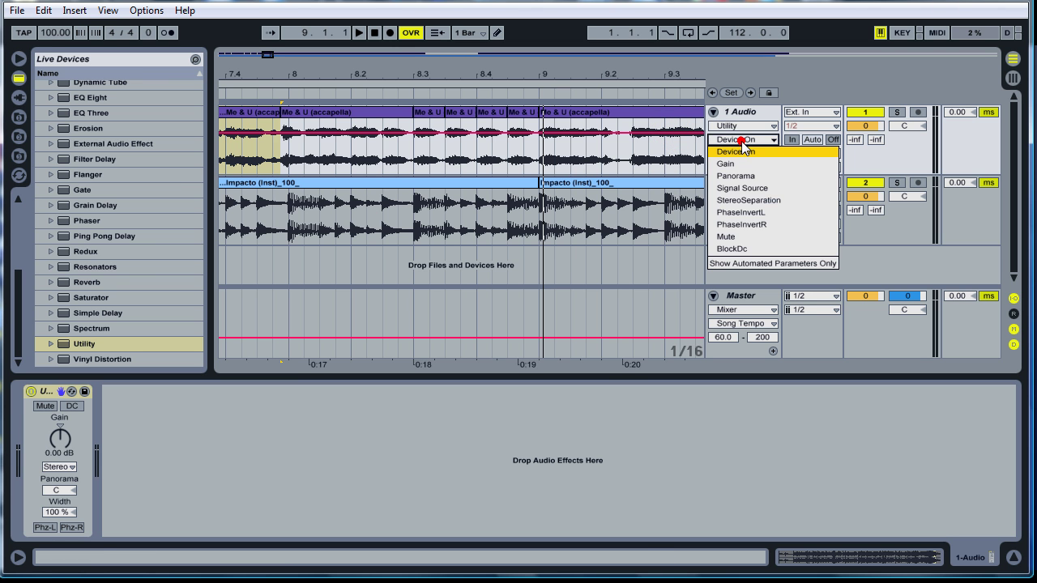
pyautogui.click(731, 164)
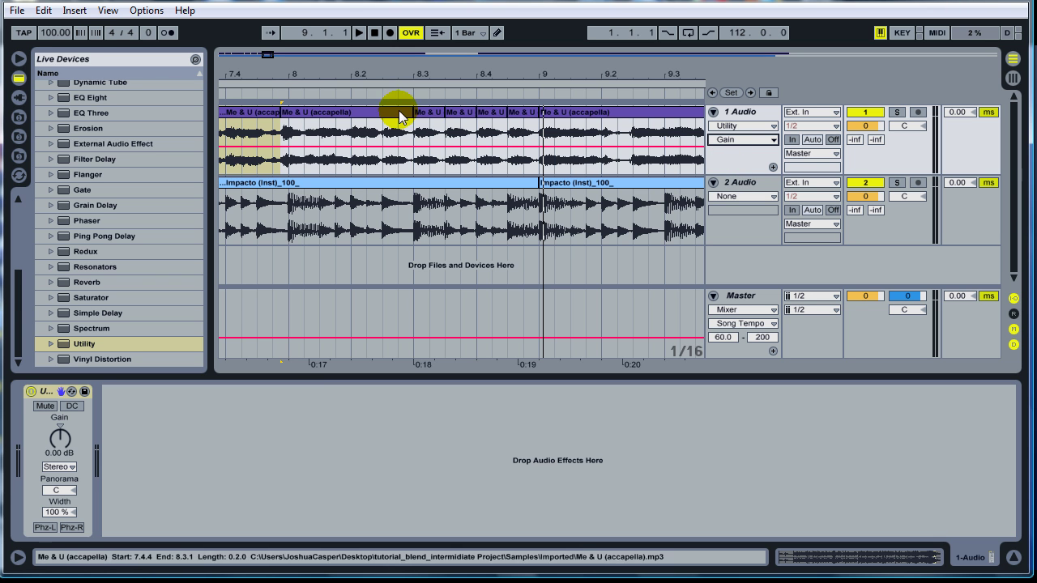
# Step: Automate the Utility Gain to fall from 0 dB at 8.3.1 to about -15.9 dB, returning to 0 dB at 9.1.1, and listen
pyautogui.click(414, 148)
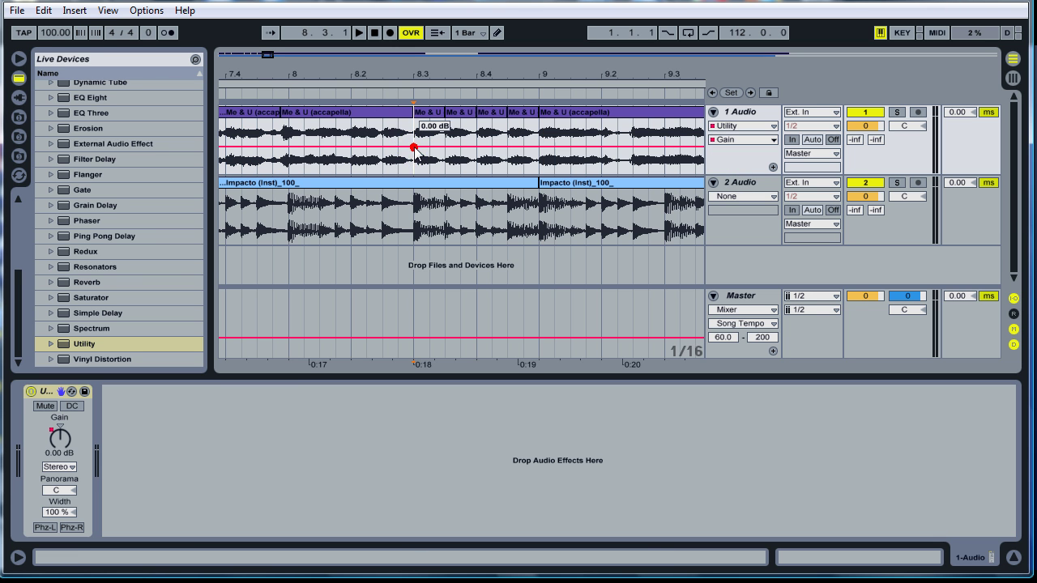
pyautogui.click(537, 150)
pyautogui.moveTo(540, 148); pyautogui.dragTo(538, 159)
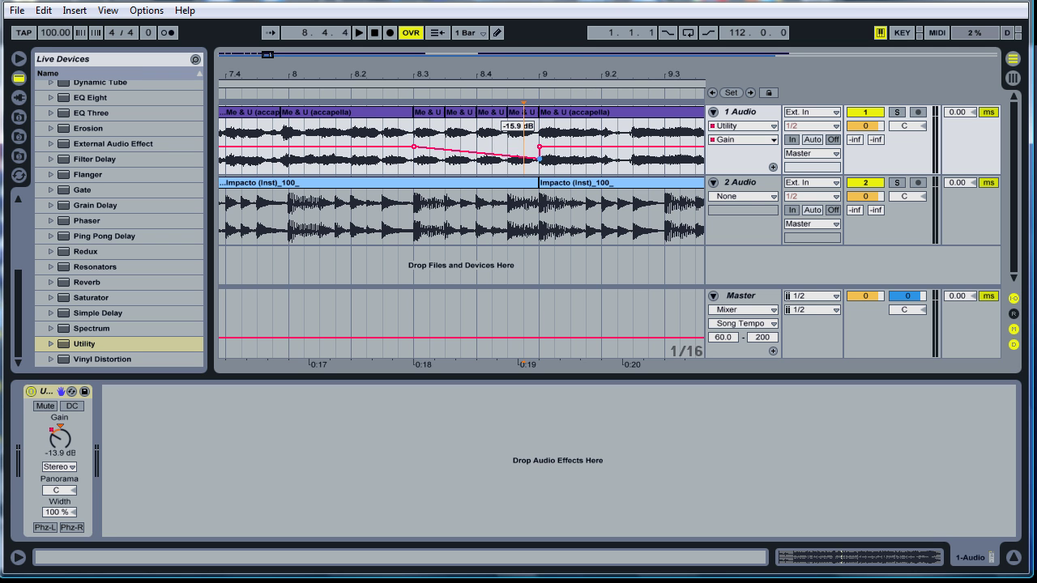
pyautogui.click(359, 86)
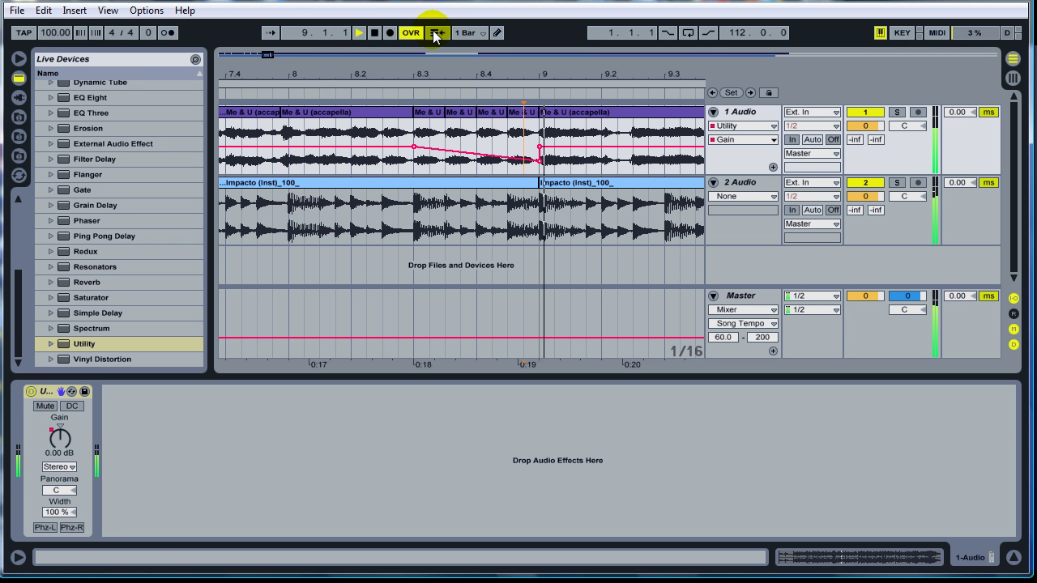
pyautogui.click(373, 33)
# Step: Lower the 1 Audio track volume to -2.7 dB, view the Utility Gain envelope alongside it, and restore the volume to 0 dB
pyautogui.moveTo(426, 65); pyautogui.dragTo(424, 33)
pyautogui.click(861, 125)
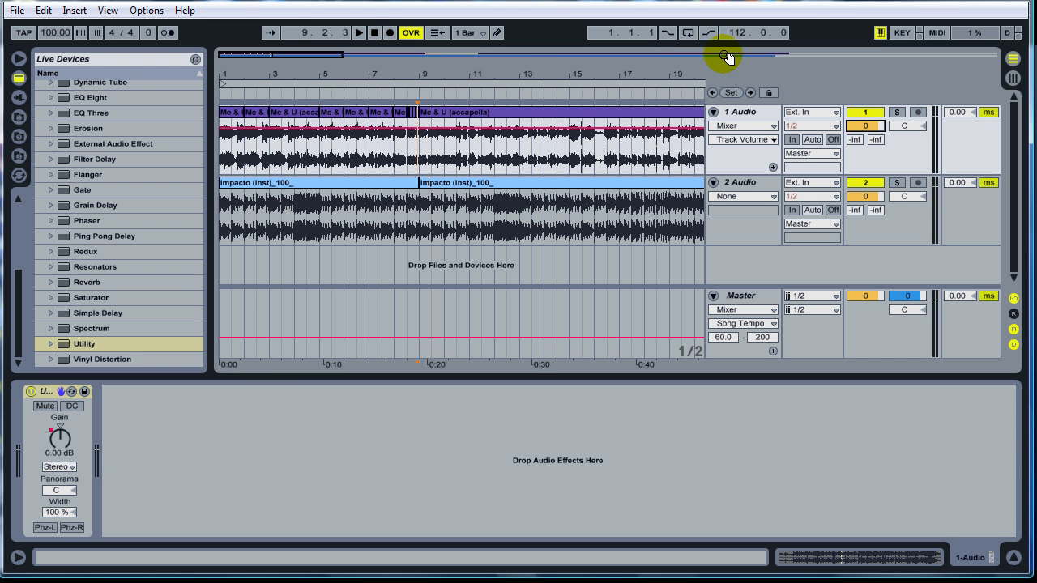
pyautogui.moveTo(664, 69); pyautogui.dragTo(665, 32)
pyautogui.moveTo(865, 126); pyautogui.dragTo(865, 104)
pyautogui.click(741, 125)
pyautogui.click(748, 154)
pyautogui.moveTo(278, 81); pyautogui.dragTo(313, 198)
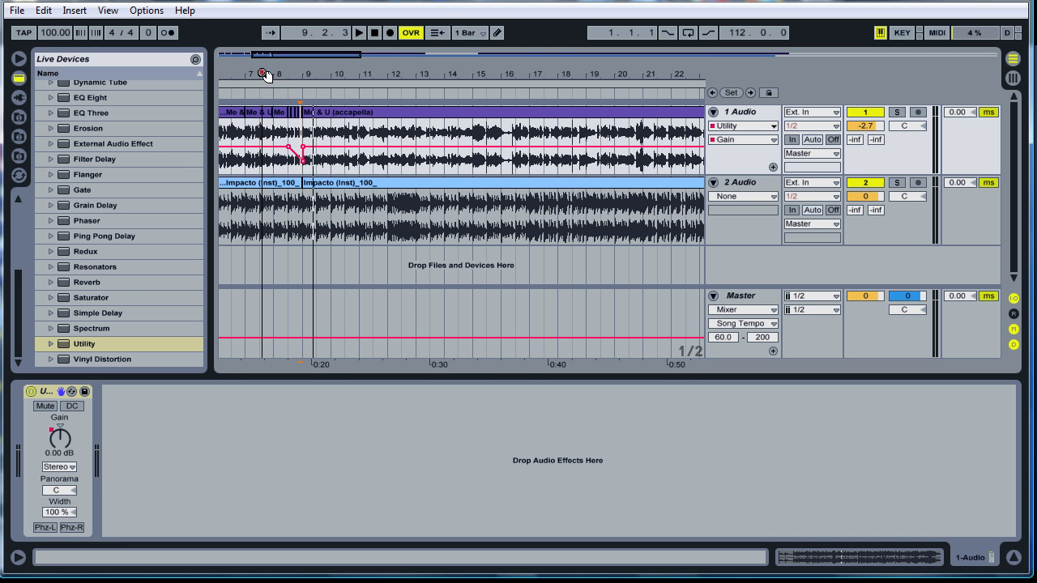
pyautogui.moveTo(324, 73); pyautogui.dragTo(323, 8)
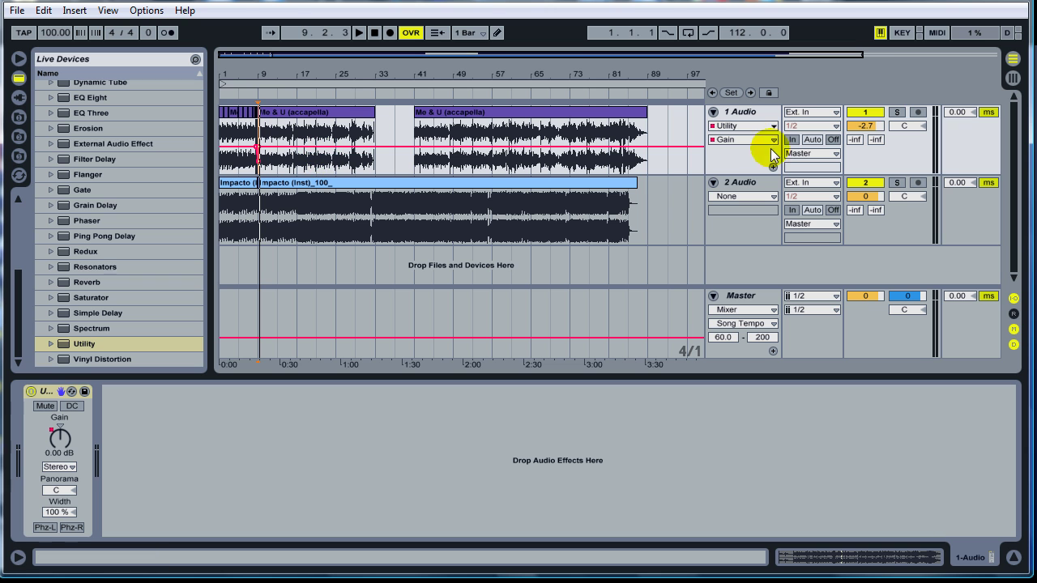
pyautogui.click(865, 128)
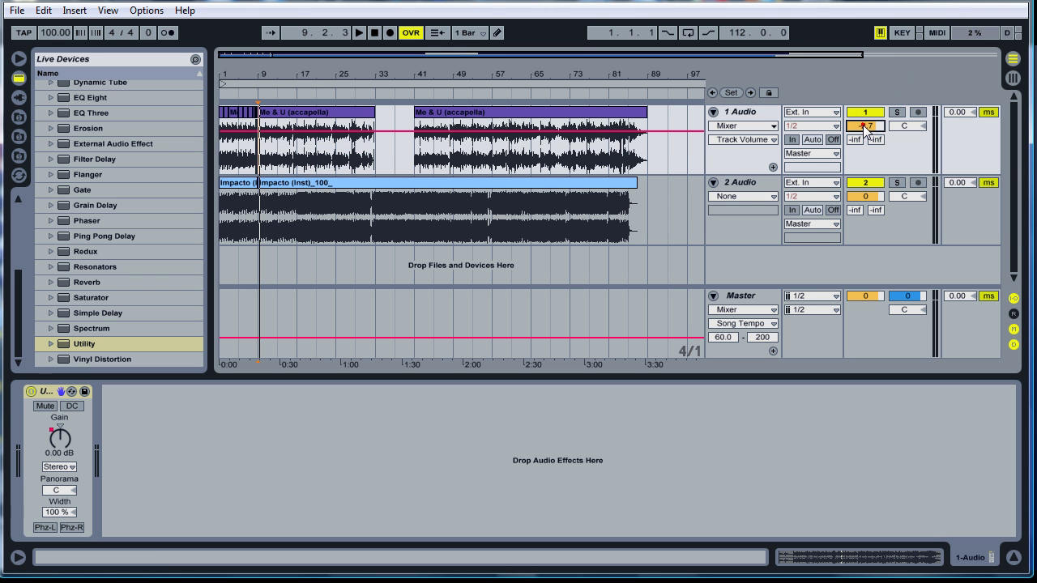
pyautogui.moveTo(866, 126); pyautogui.dragTo(861, 123)
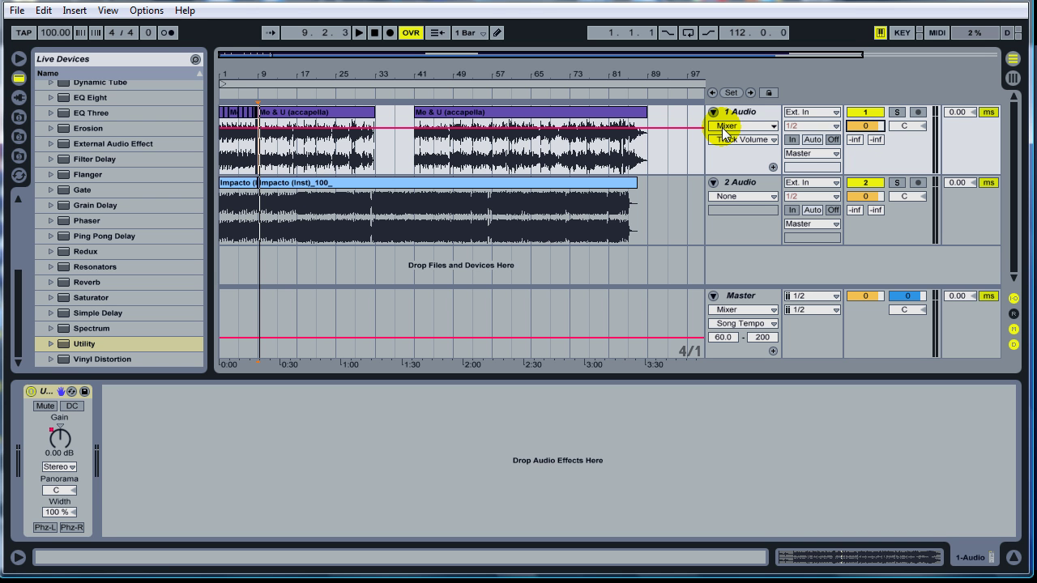
# Step: Copy the vocal intro section from 1.1.1 to 9.1.1 into the break at 33.1.1 on the 1 Audio track
pyautogui.moveTo(251, 75); pyautogui.dragTo(632, 83)
pyautogui.click(571, 162)
pyautogui.moveTo(556, 76); pyautogui.dragTo(550, 71)
pyautogui.moveTo(375, 154); pyautogui.dragTo(213, 143)
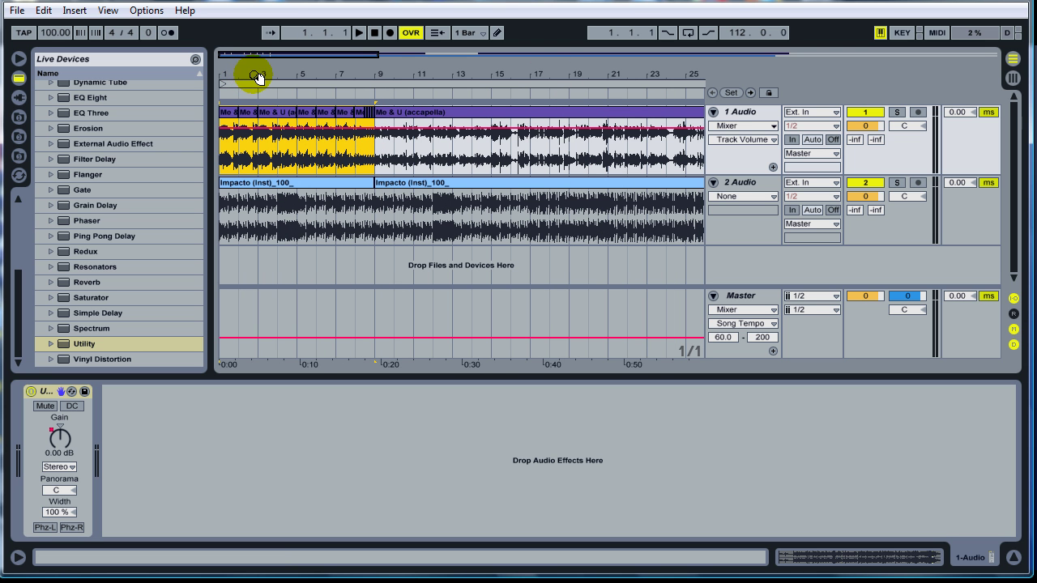
pyautogui.moveTo(256, 77); pyautogui.dragTo(254, 71)
pyautogui.click(412, 158)
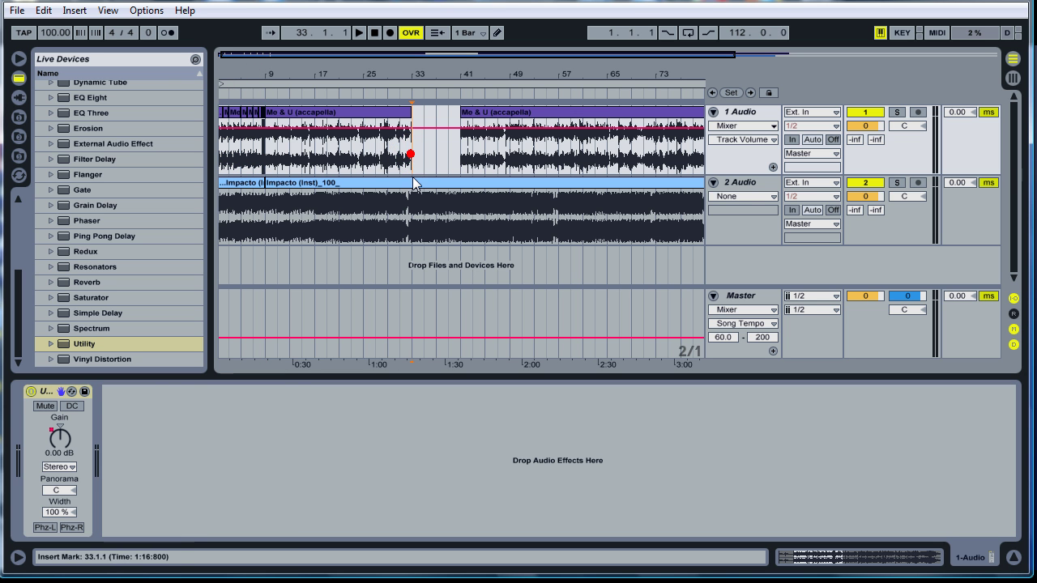
pyautogui.hotkey('ctrl', 'v')
# Step: Copy the repeated vocal slices from 40.3.1 to 41.1.1 to 32.3.1, and play the transition into bar 33
pyautogui.moveTo(422, 75); pyautogui.dragTo(452, 68)
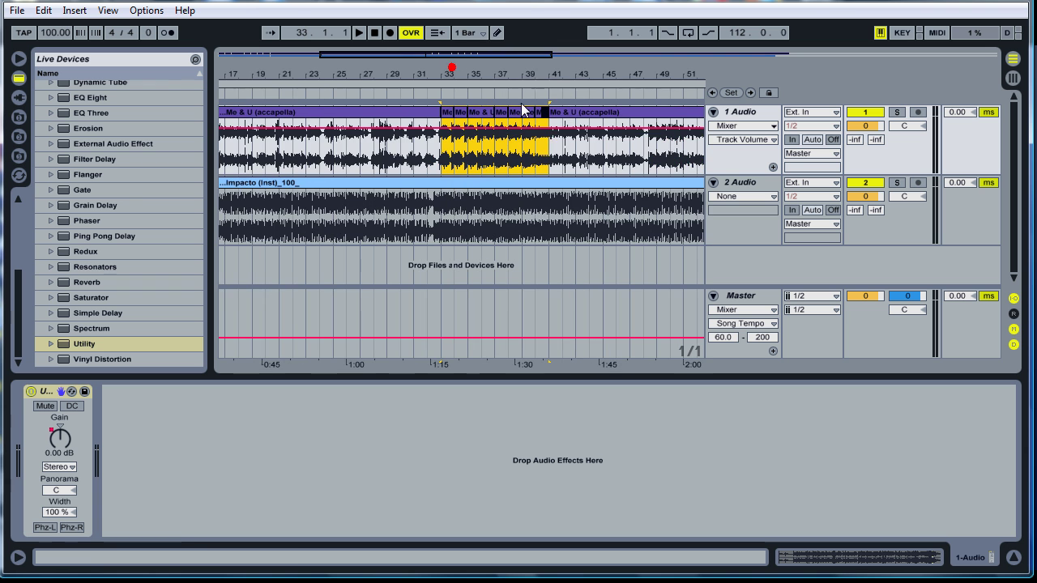
pyautogui.moveTo(549, 67); pyautogui.dragTo(392, 94)
pyautogui.moveTo(543, 156); pyautogui.dragTo(567, 157)
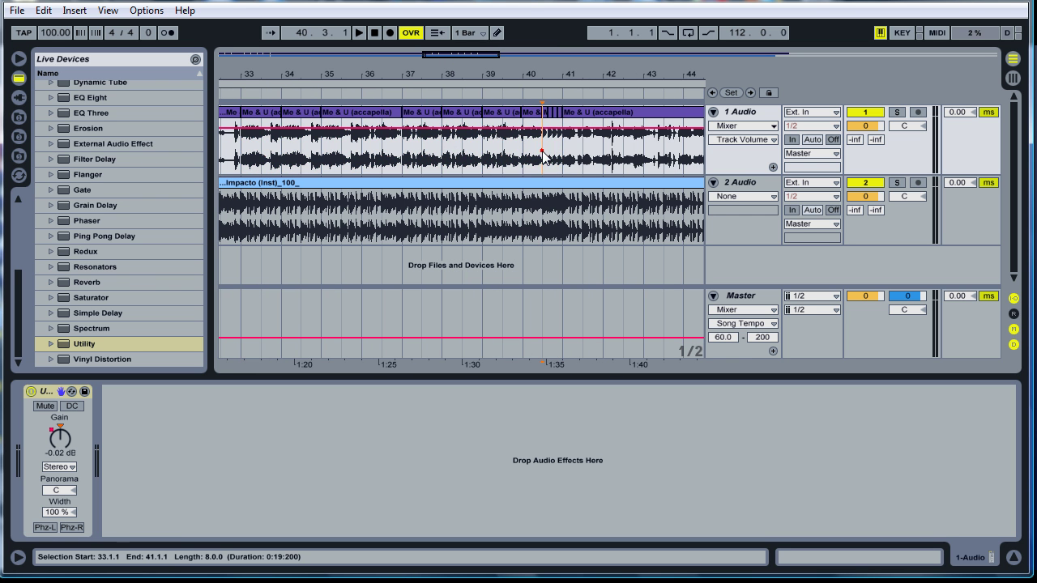
pyautogui.moveTo(248, 70); pyautogui.dragTo(365, 77)
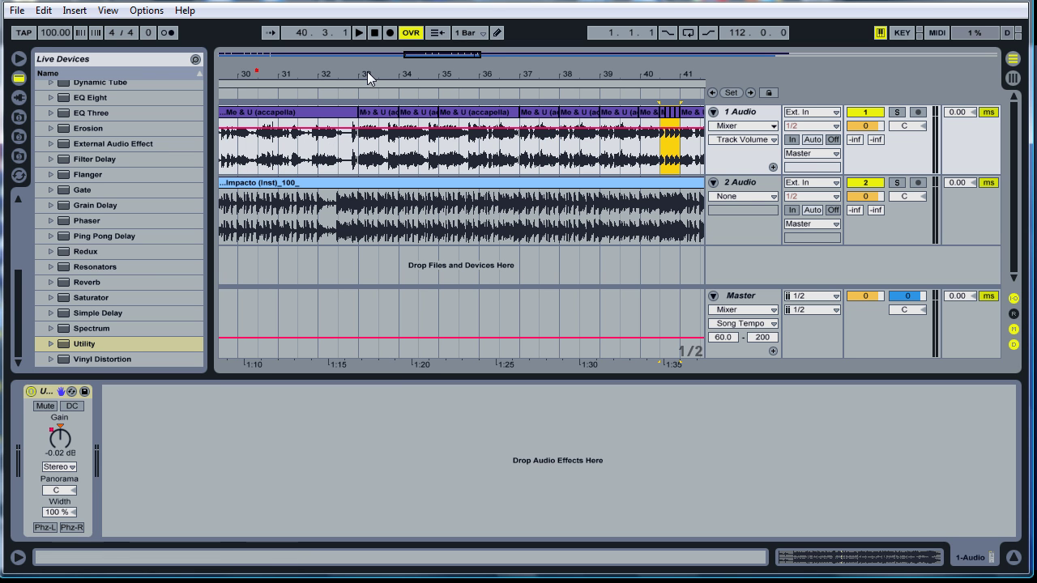
pyautogui.click(339, 140)
pyautogui.moveTo(341, 143); pyautogui.dragTo(358, 143)
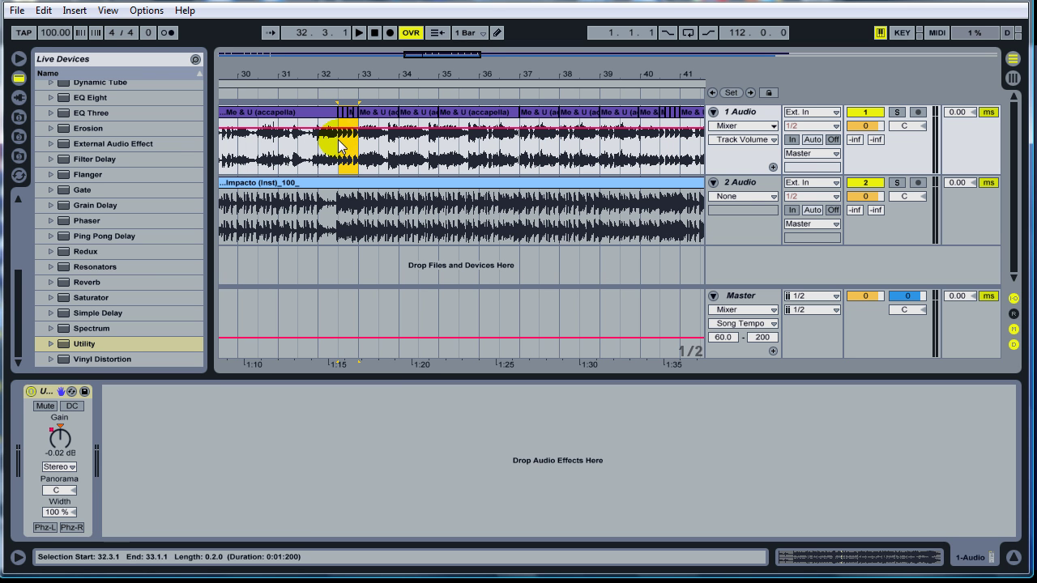
pyautogui.click(327, 95)
pyautogui.click(337, 236)
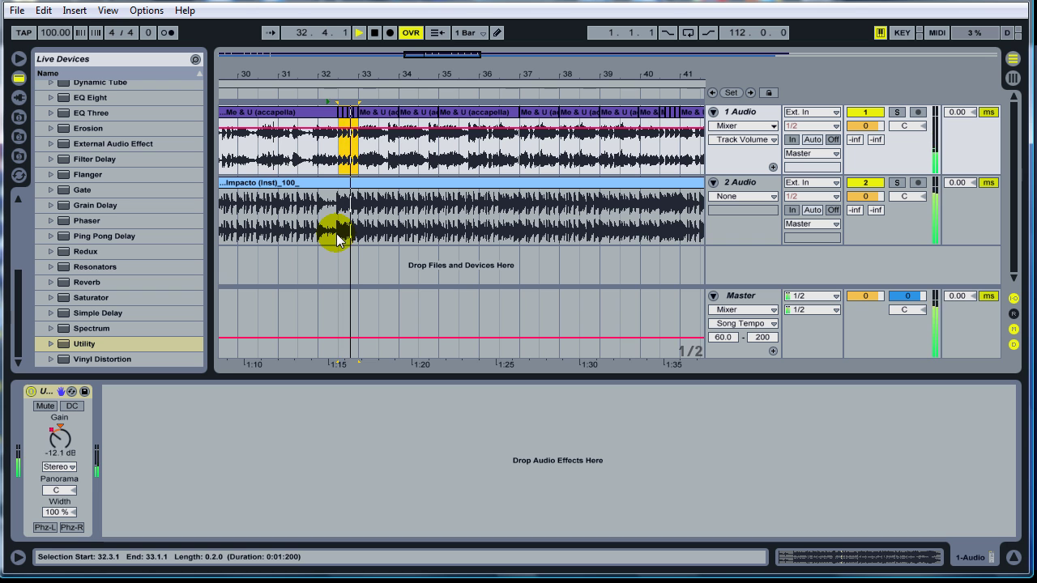
pyautogui.moveTo(377, 73); pyautogui.dragTo(351, 71)
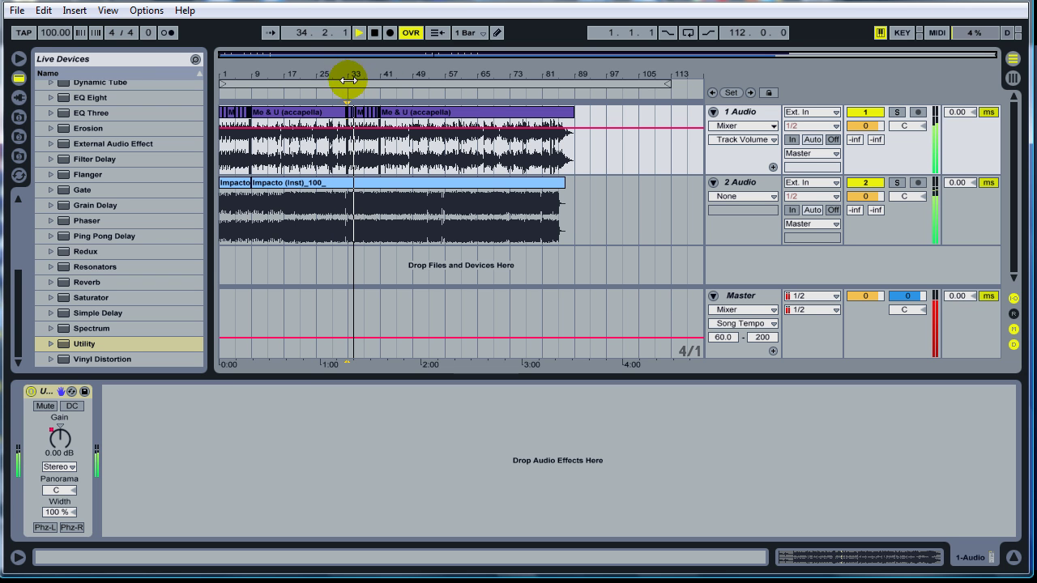
pyautogui.click(374, 32)
pyautogui.click(325, 84)
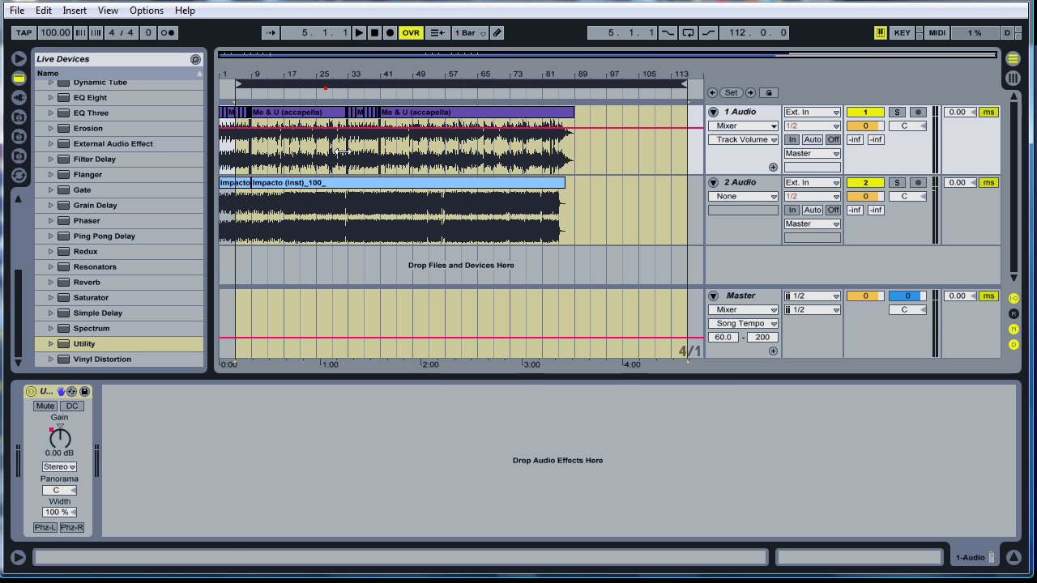
pyautogui.moveTo(274, 64); pyautogui.dragTo(274, 67)
pyautogui.moveTo(352, 75); pyautogui.dragTo(351, 75)
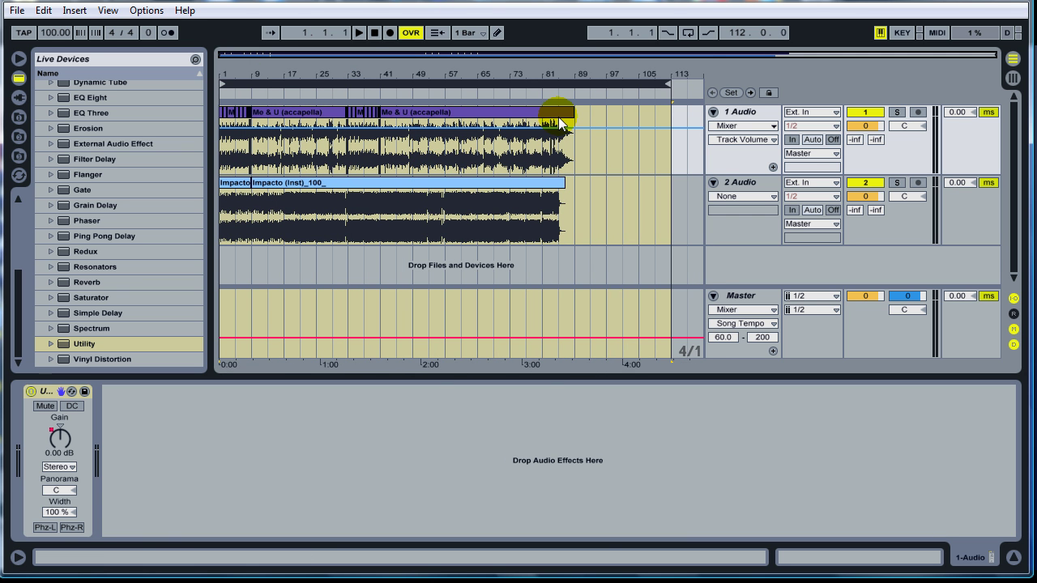
pyautogui.moveTo(541, 75); pyautogui.dragTo(543, 41)
pyautogui.moveTo(224, 76); pyautogui.dragTo(226, 76)
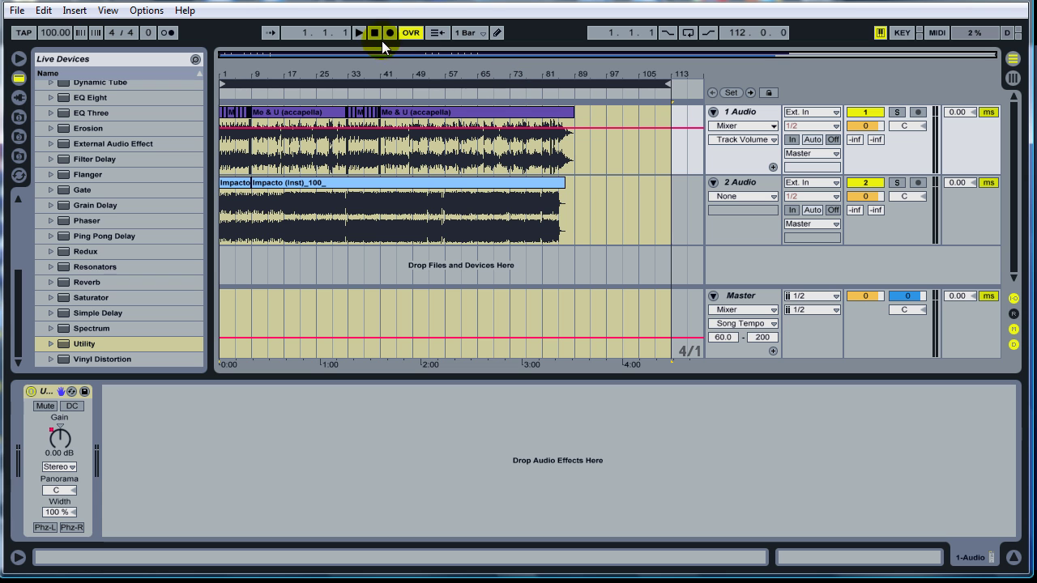
# Step: Trim the last Me & U clip's end to 85.1.1 and copy the vocal section from 33.1.1 to 41.1.1 there on the 1 Audio track
pyautogui.moveTo(569, 112); pyautogui.dragTo(558, 112)
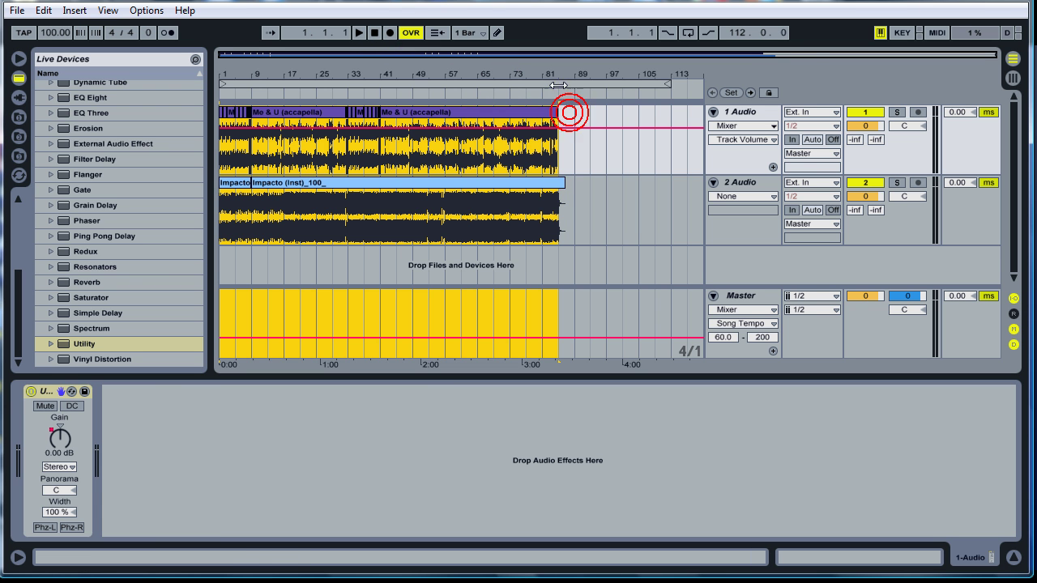
pyautogui.click(586, 213)
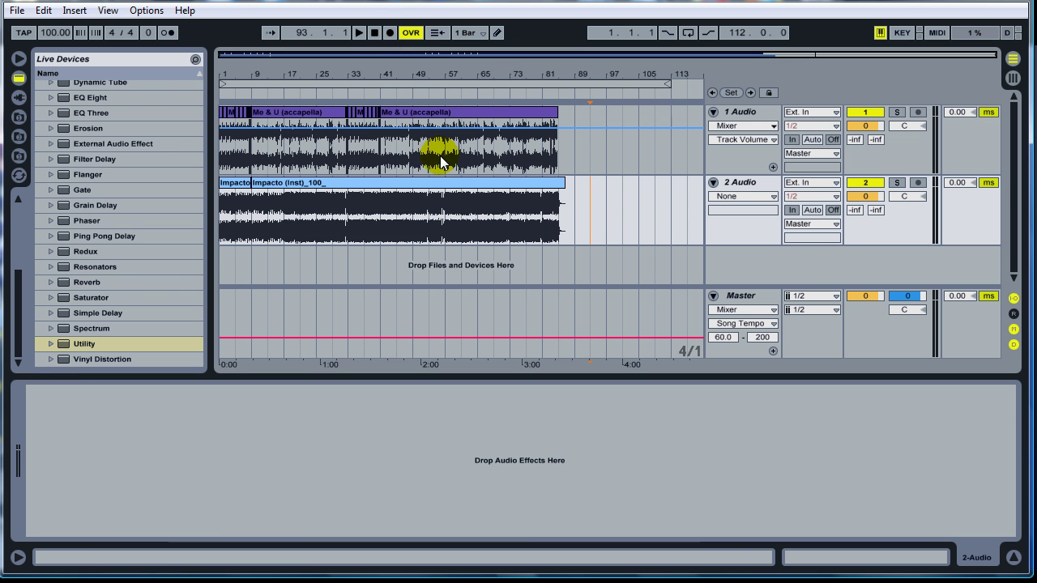
pyautogui.moveTo(383, 167); pyautogui.dragTo(363, 167)
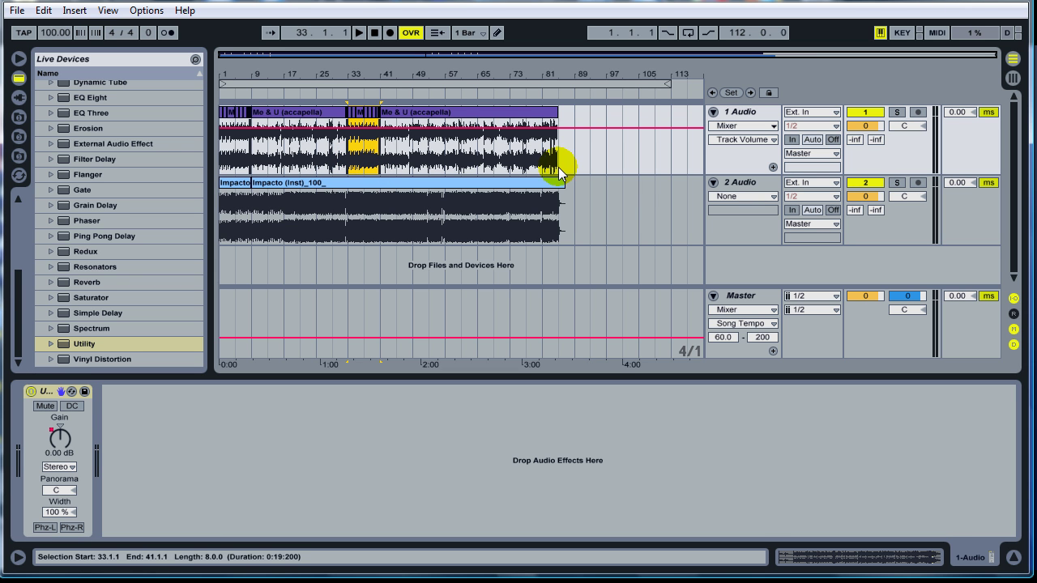
pyautogui.hotkey('ctrl', 'v')
# Step: Copy the ending of the Impacto instrumental to 89.1.1 on the 2 Audio track and extend its start back to 85.1.1
pyautogui.moveTo(586, 73); pyautogui.dragTo(433, 65)
pyautogui.click(417, 209)
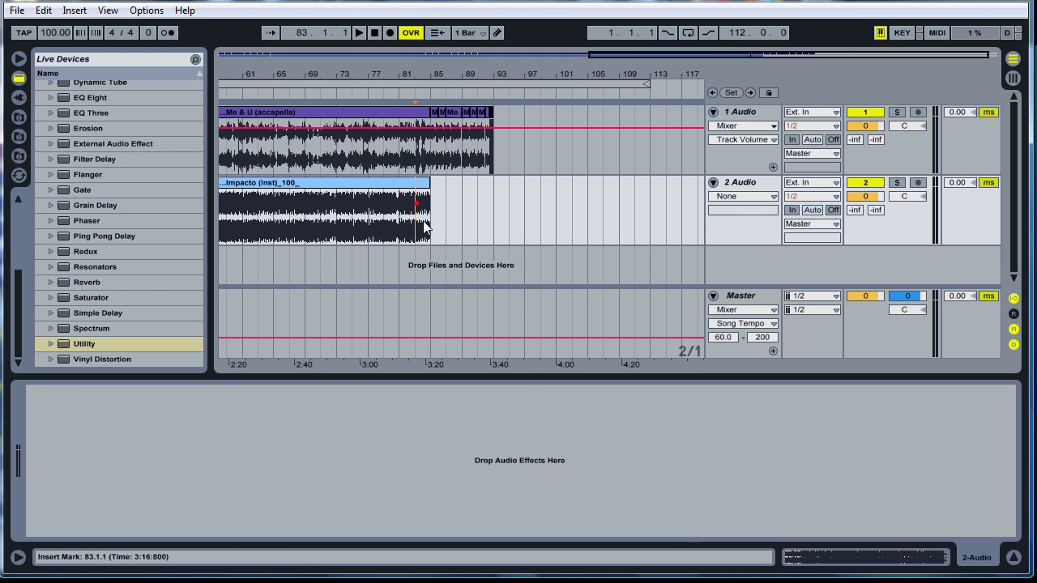
pyautogui.moveTo(402, 218); pyautogui.dragTo(432, 220)
pyautogui.moveTo(427, 184); pyautogui.dragTo(560, 183)
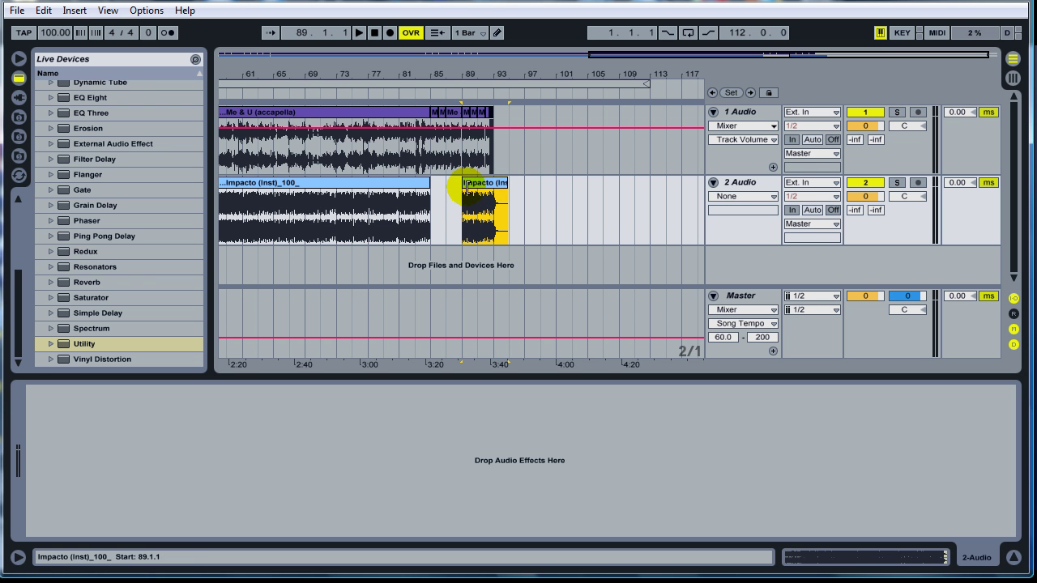
pyautogui.moveTo(462, 187); pyautogui.dragTo(438, 187)
# Step: Play the transition into the outro around bar 85 and stop playback
pyautogui.click(424, 84)
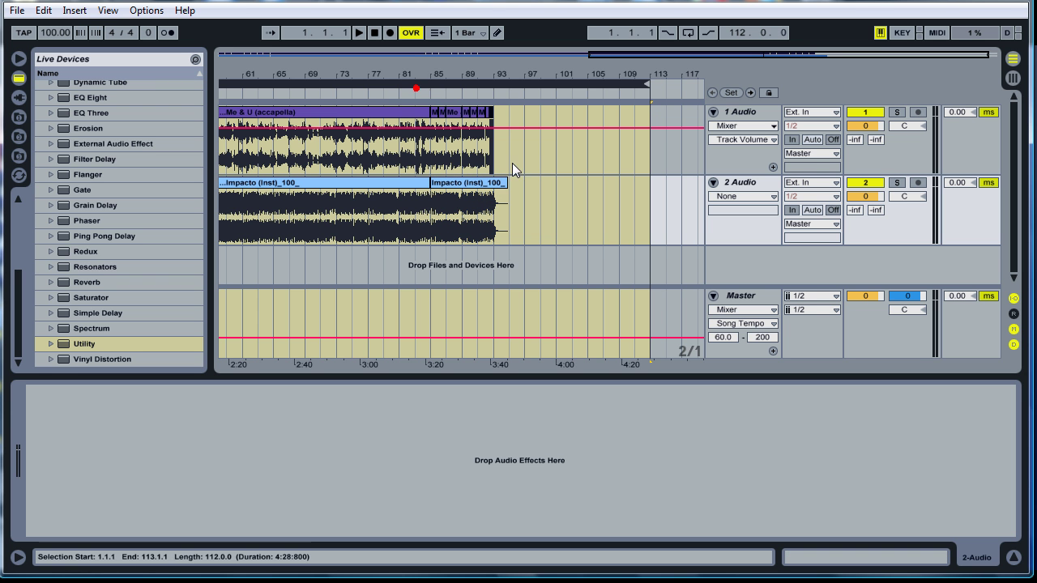
pyautogui.click(416, 97)
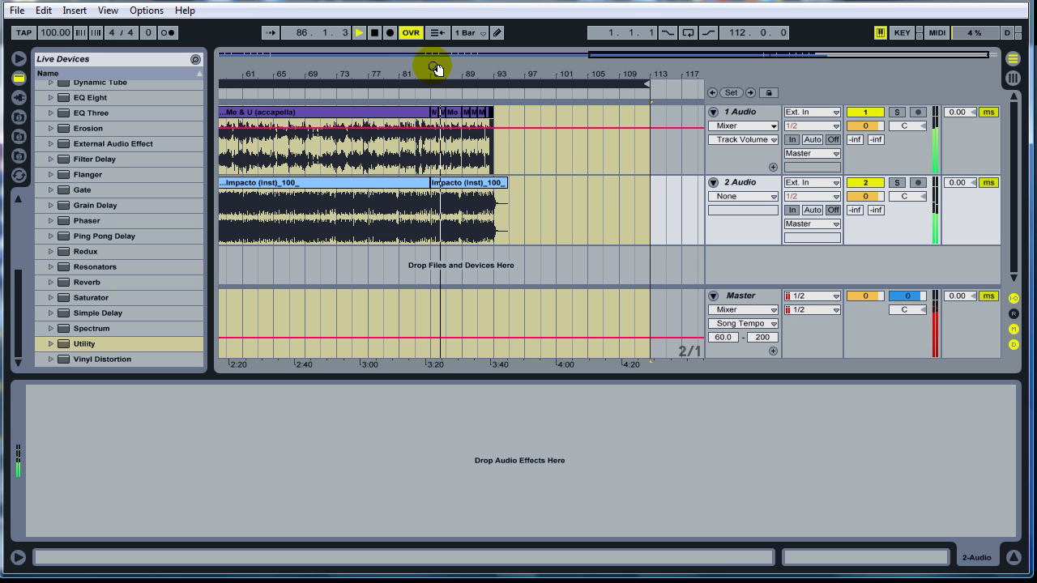
pyautogui.click(373, 35)
pyautogui.moveTo(384, 78); pyautogui.dragTo(384, 69)
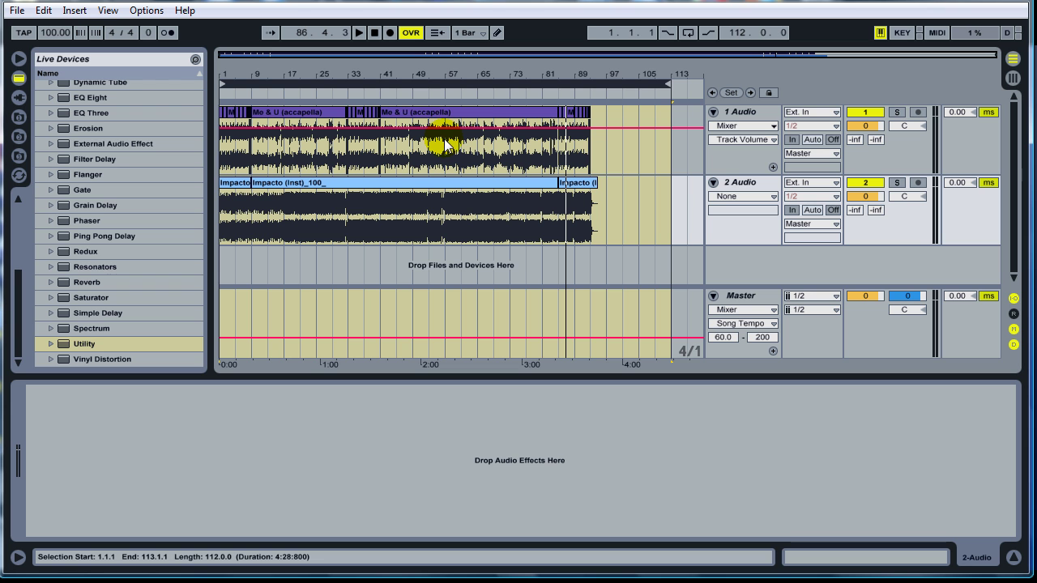
# Step: View the Utility Gain envelope on the 1 Audio track and switch back to the mixer's Track Volume envelope
pyautogui.click(741, 126)
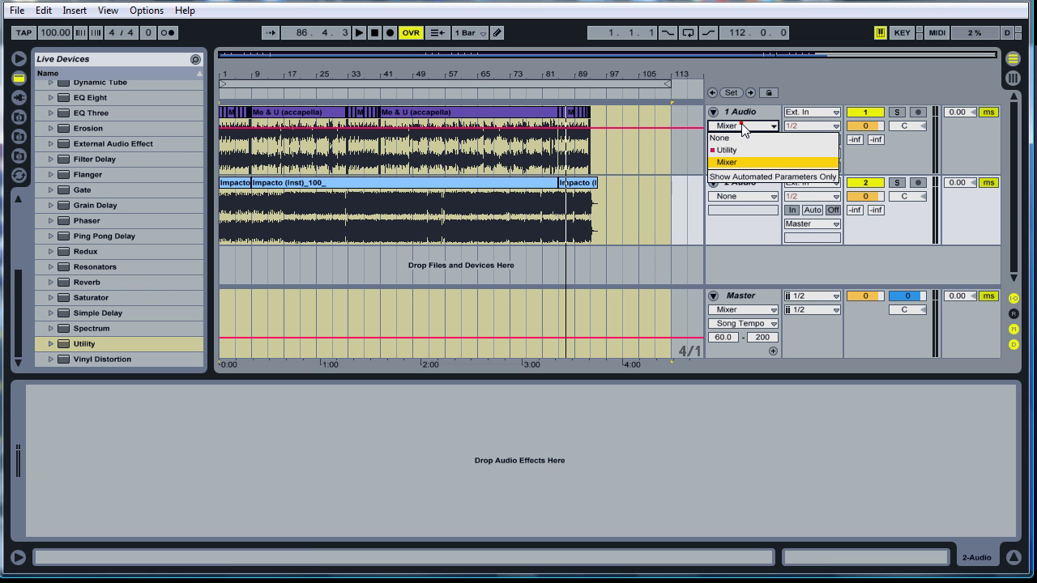
pyautogui.click(746, 151)
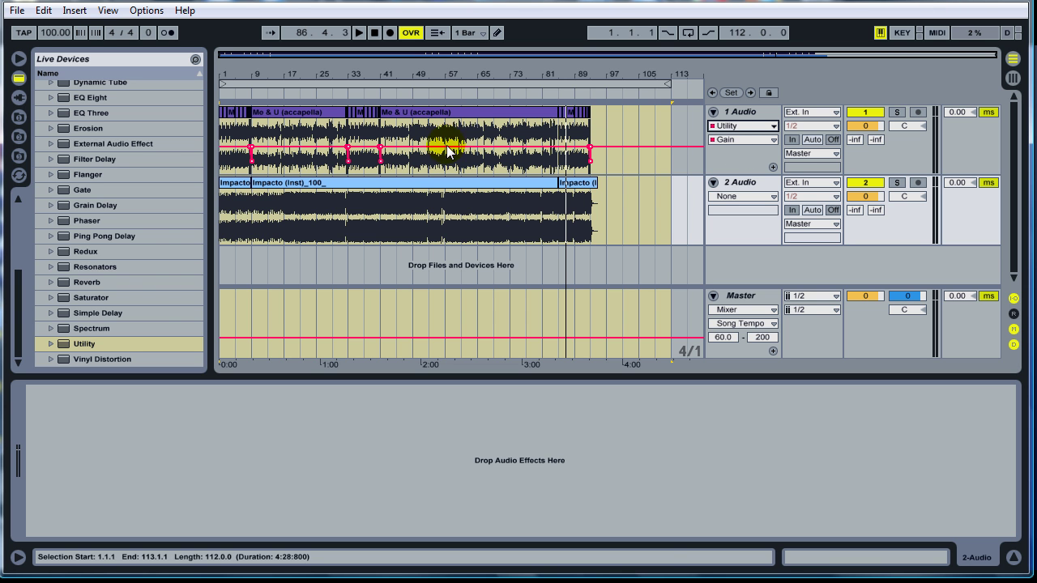
pyautogui.click(745, 129)
pyautogui.click(736, 134)
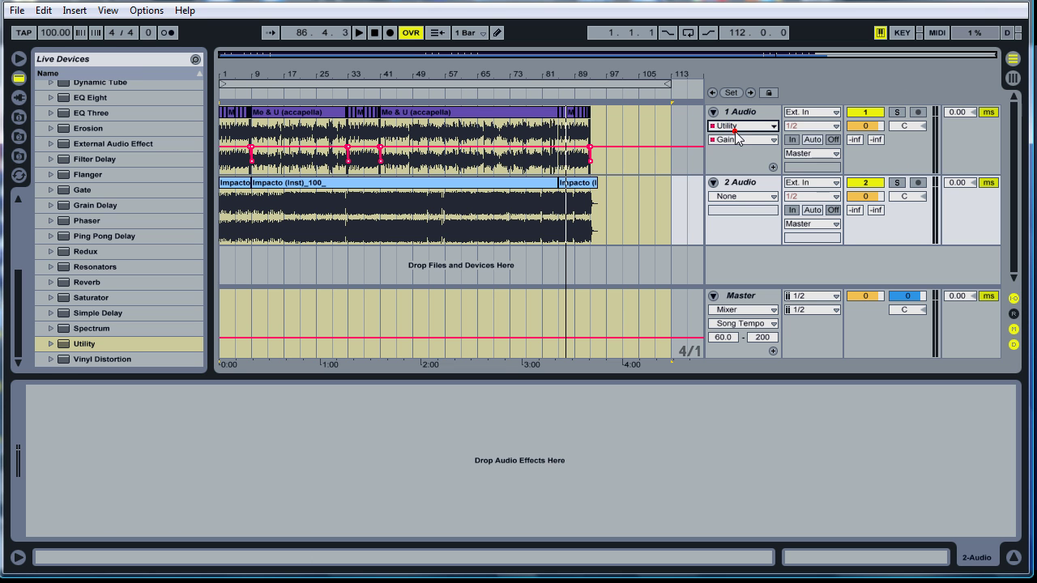
pyautogui.click(737, 136)
pyautogui.click(728, 160)
# Step: Lower the 1 Audio track volume to -1.2 dB and restore it to 0 dB
pyautogui.moveTo(865, 125)
pyautogui.mouseDown()
pyautogui.moveTo(865, 142)
pyautogui.moveTo(866, 127)
pyautogui.mouseUp()
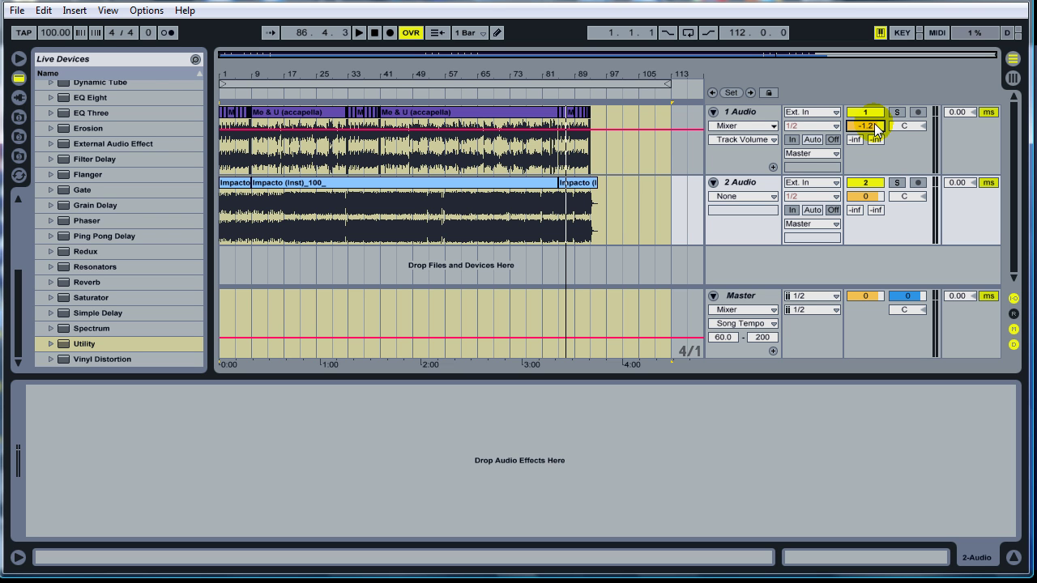
pyautogui.write('0')
pyautogui.press('Return')
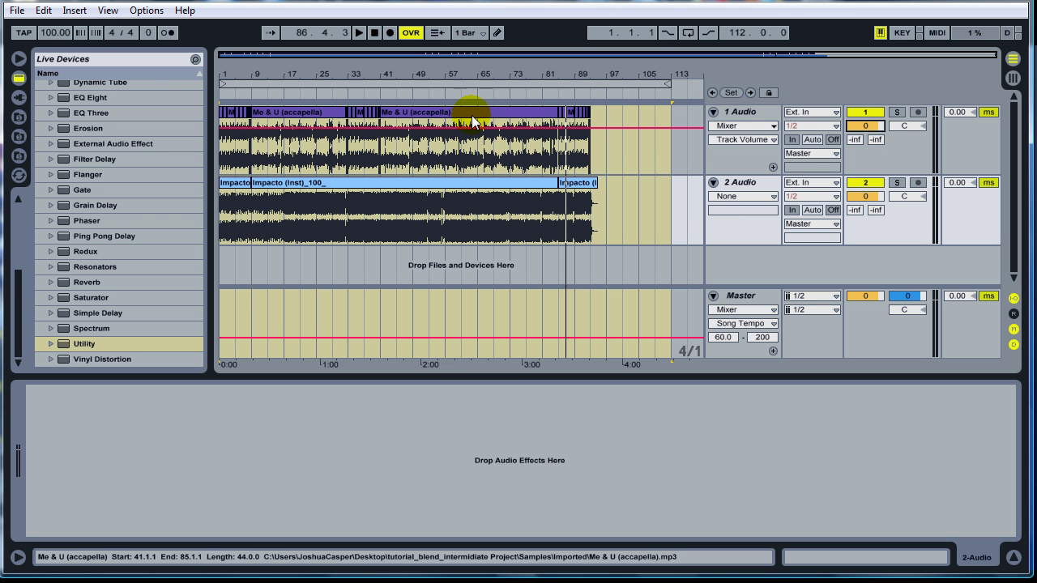
# Step: Add the Classic Master Limiter plug-in to the Master track and close its window
pyautogui.click(19, 97)
pyautogui.scroll(-1, 87, 182)
pyautogui.moveTo(83, 137); pyautogui.dragTo(928, 413)
pyautogui.moveTo(968, 332); pyautogui.dragTo(975, 323)
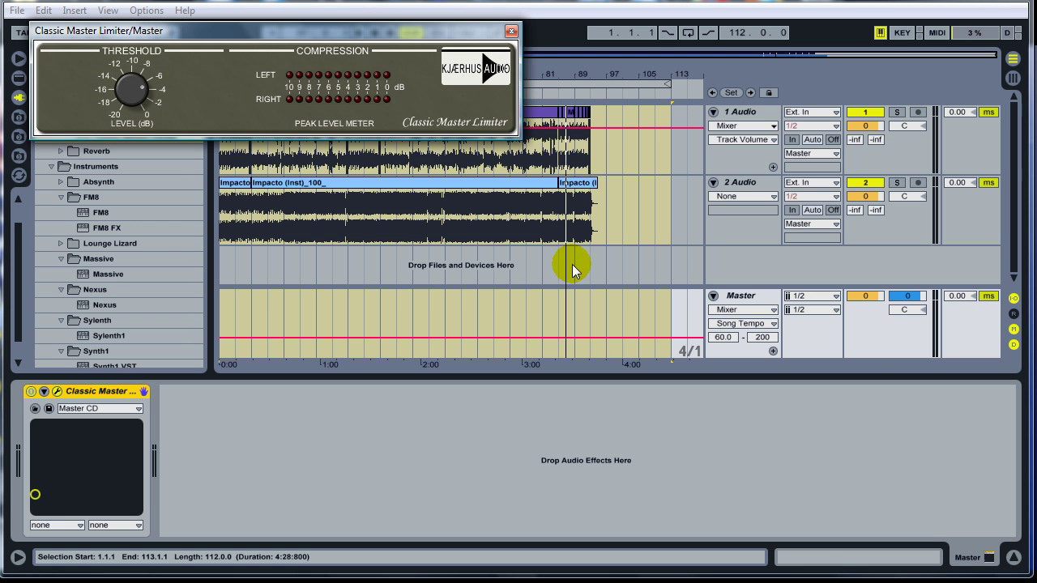
pyautogui.click(511, 31)
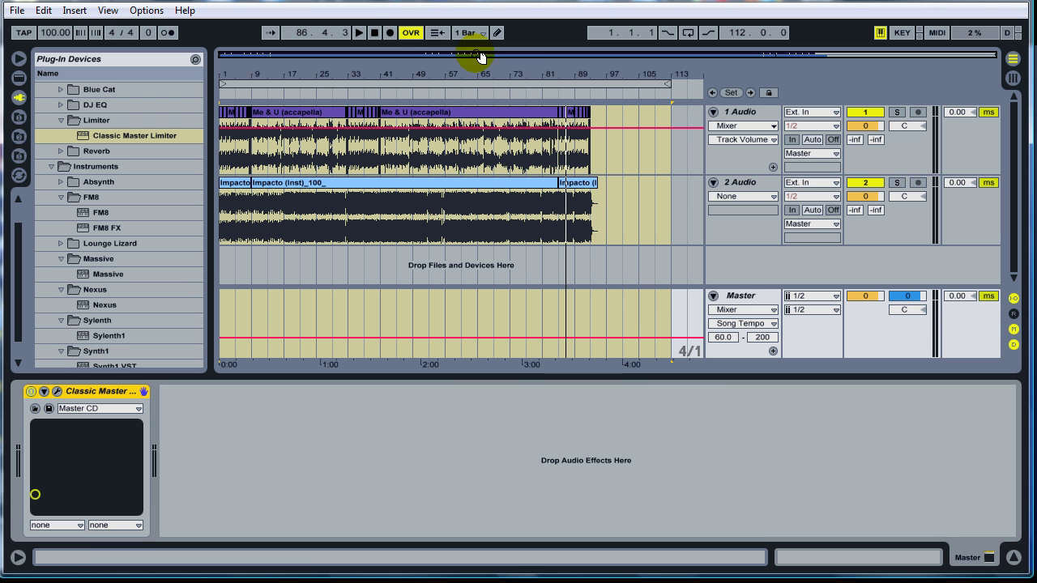
# Step: Listen to the end of the arrangement around bars 92 and 93
pyautogui.click(459, 71)
pyautogui.click(374, 32)
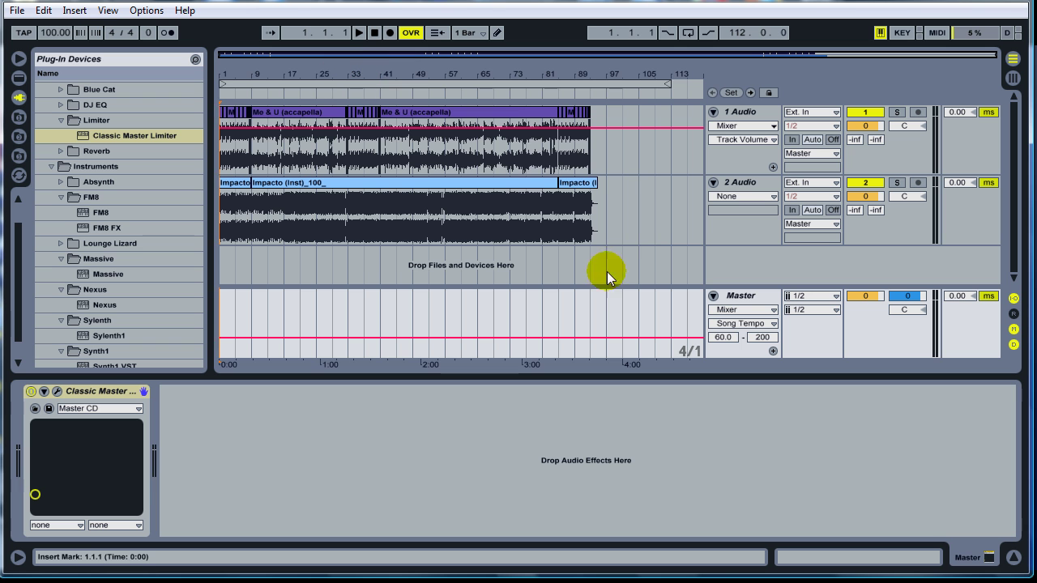
pyautogui.moveTo(590, 66); pyautogui.dragTo(590, 91)
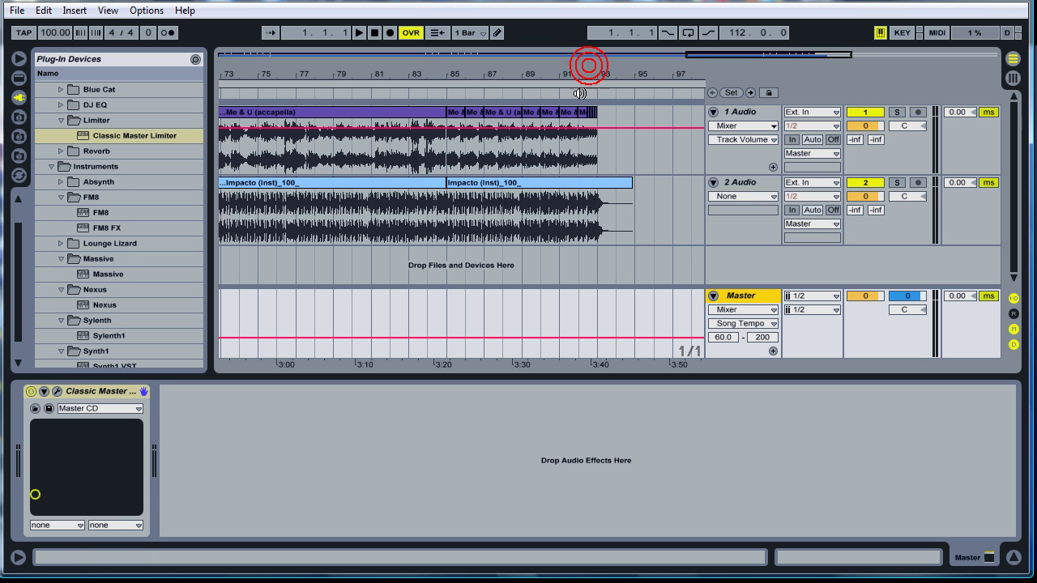
pyautogui.click(579, 93)
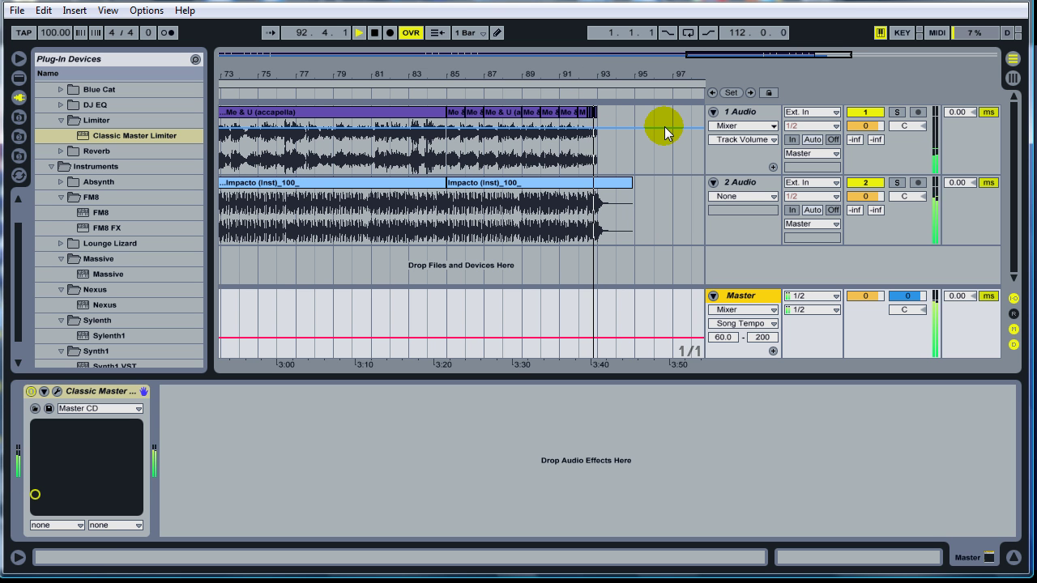
pyautogui.moveTo(560, 64); pyautogui.dragTo(584, 63)
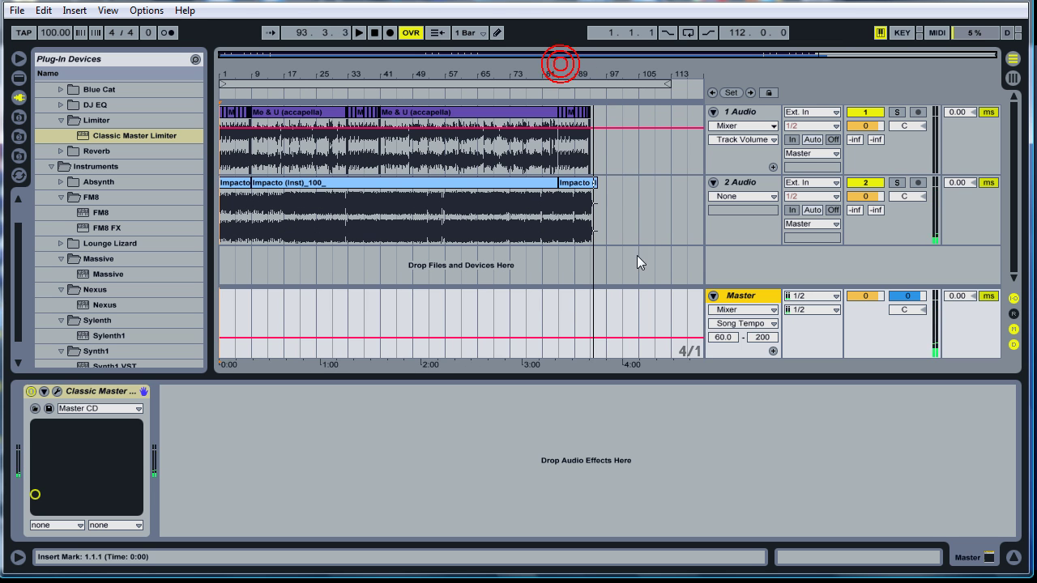
pyautogui.press('space')
# Step: Move all clips on both tracks to start at 5.1.1, and extend the first Me & U clip's start back to 3.1.1
pyautogui.moveTo(633, 241); pyautogui.dragTo(170, 125)
pyautogui.moveTo(227, 70); pyautogui.dragTo(241, 111)
pyautogui.click(235, 120)
pyautogui.click(256, 124)
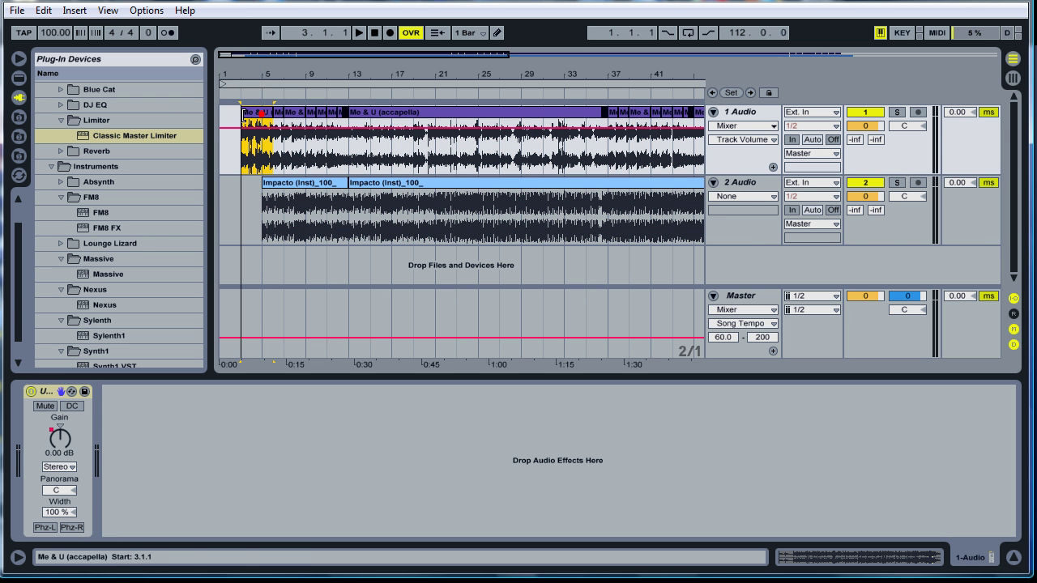
# Step: Listen to the vocal lead-in from bar 3 and trim the first Me & U clip's start to 4.3.1
pyautogui.press('space')
pyautogui.moveTo(243, 73); pyautogui.dragTo(288, 152)
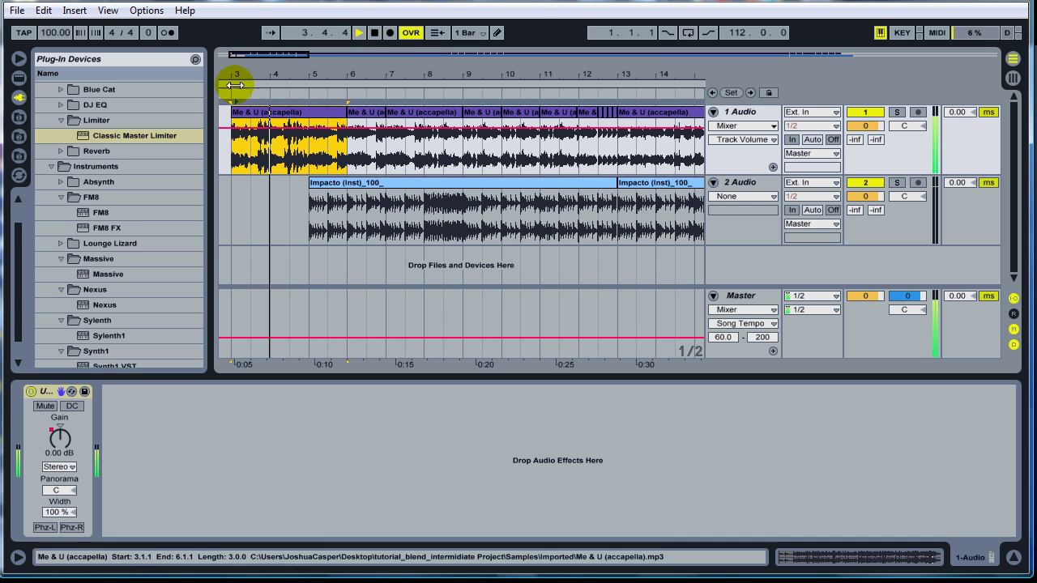
pyautogui.click(289, 94)
pyautogui.moveTo(233, 111); pyautogui.dragTo(288, 99)
pyautogui.press('space')
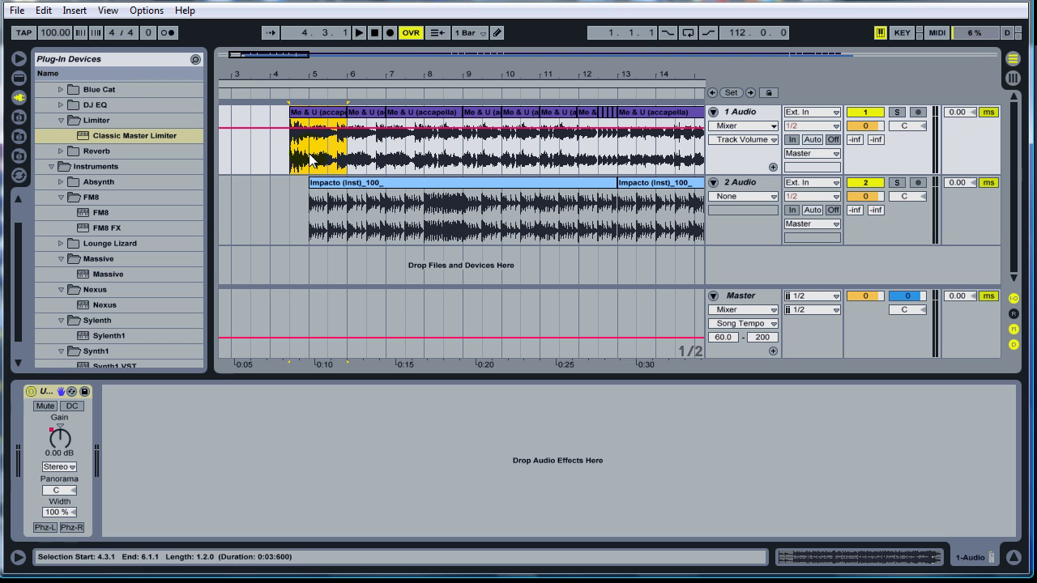
# Step: Automate the Utility Gain on 1 Audio to rise from -35.0 dB at 4.3.1 to 0 dB at 5.1.1, and listen
pyautogui.click(741, 126)
pyautogui.click(755, 154)
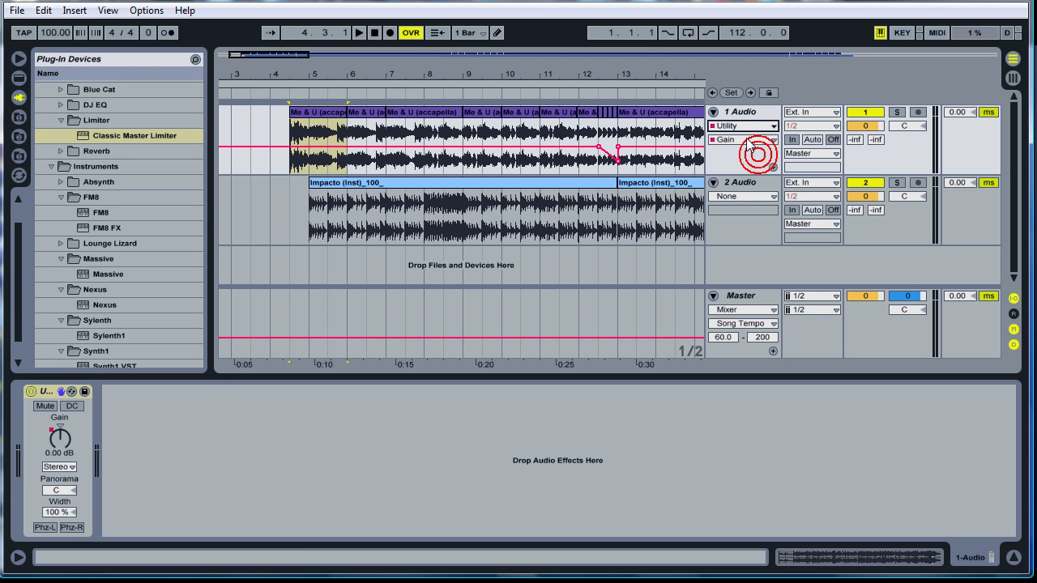
pyautogui.click(309, 148)
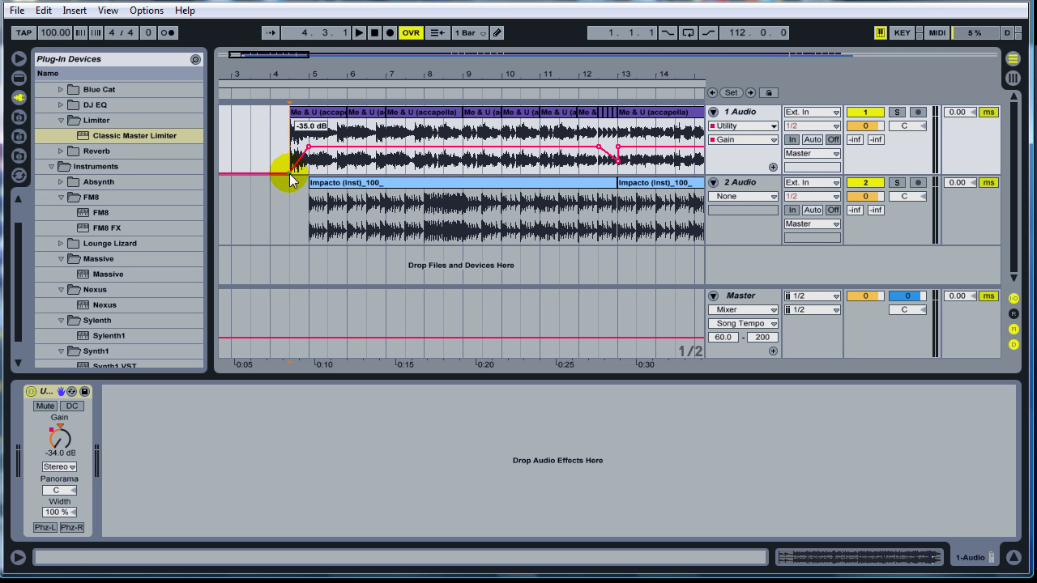
pyautogui.press('space')
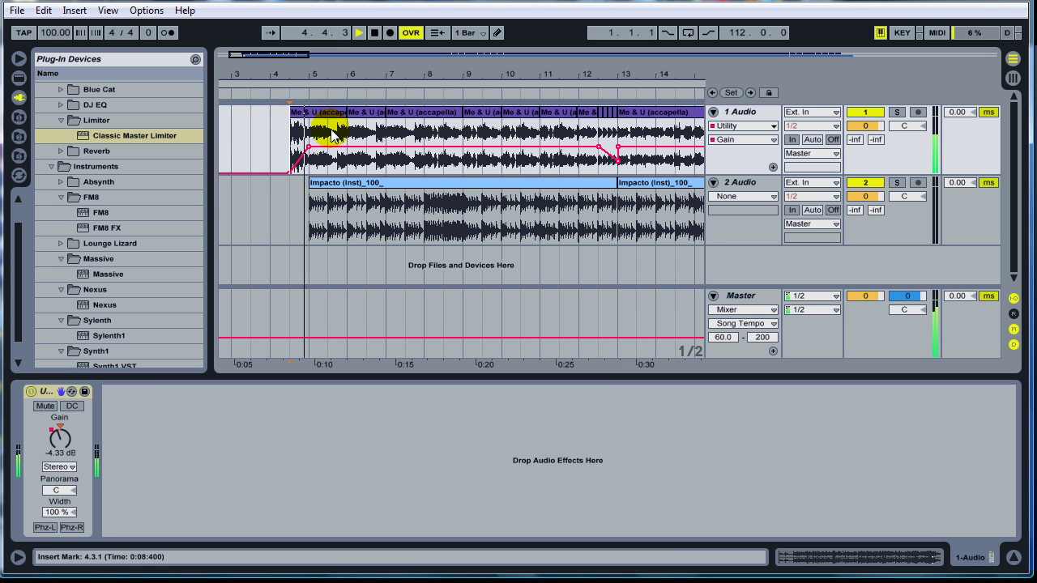
pyautogui.press('space')
# Step: Set the loop start to 4.3.1 and lower the 1 Audio track volume to -2.6 dB while listening to the blend
pyautogui.moveTo(377, 66); pyautogui.dragTo(236, 75)
pyautogui.press('space')
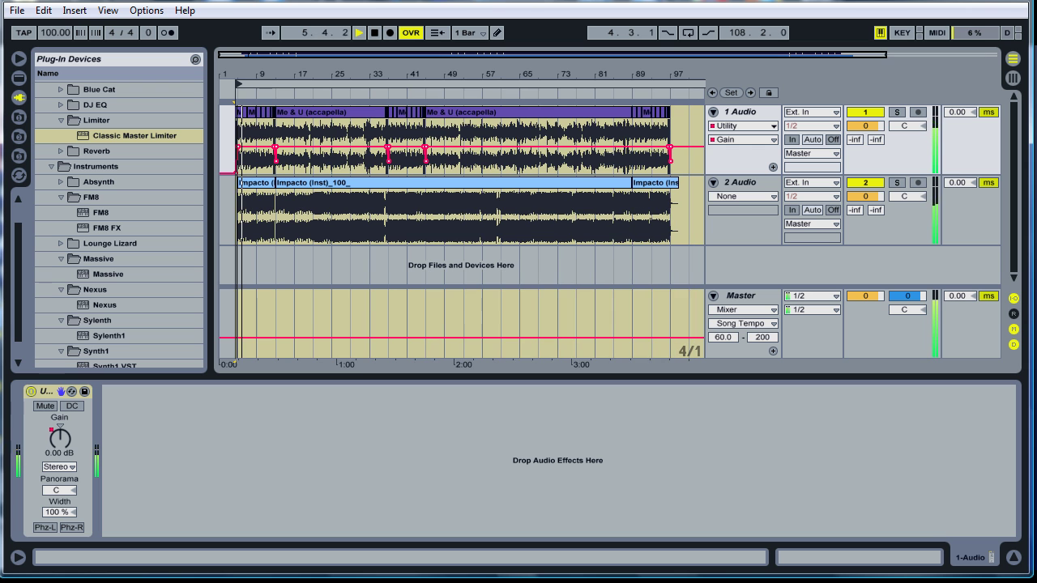
pyautogui.moveTo(863, 127); pyautogui.dragTo(862, 132)
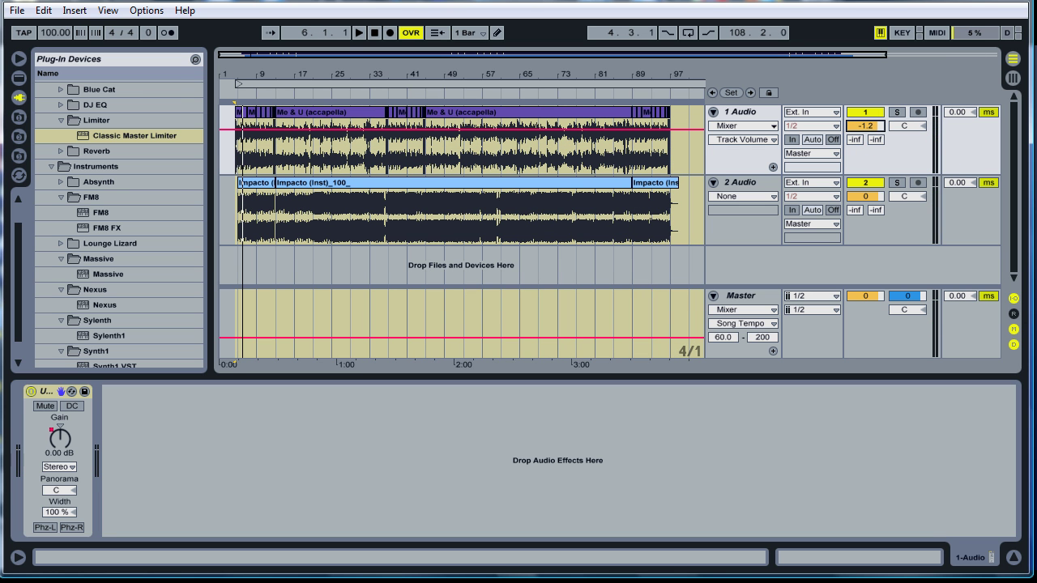
pyautogui.press('space')
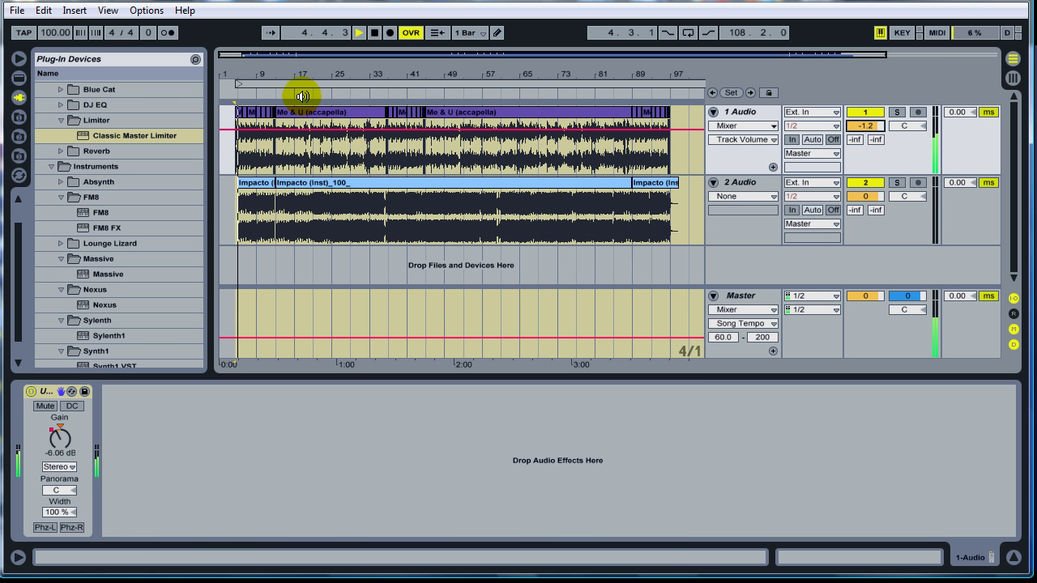
pyautogui.moveTo(864, 126); pyautogui.dragTo(865, 139)
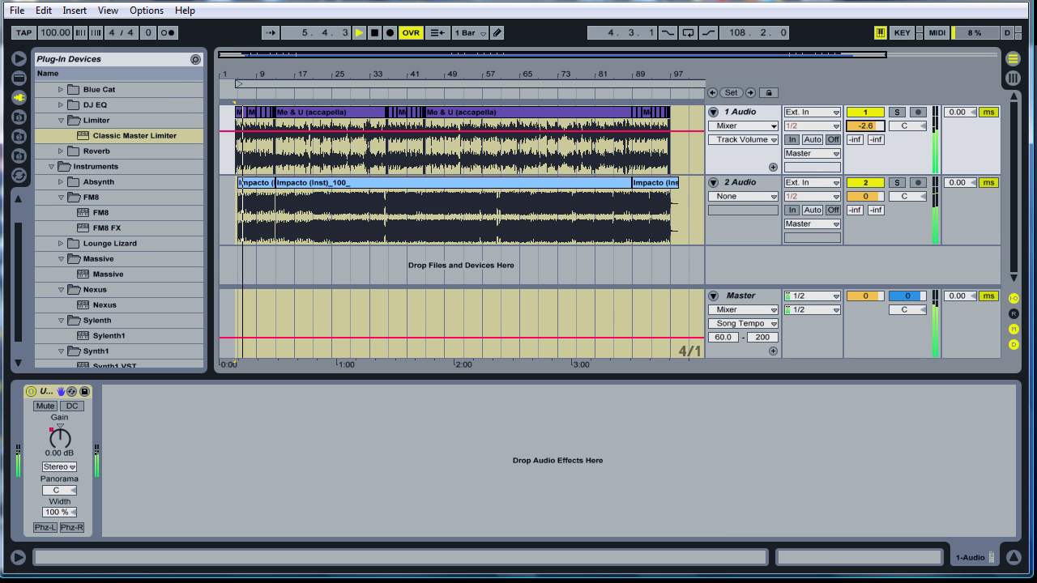
pyautogui.click(322, 97)
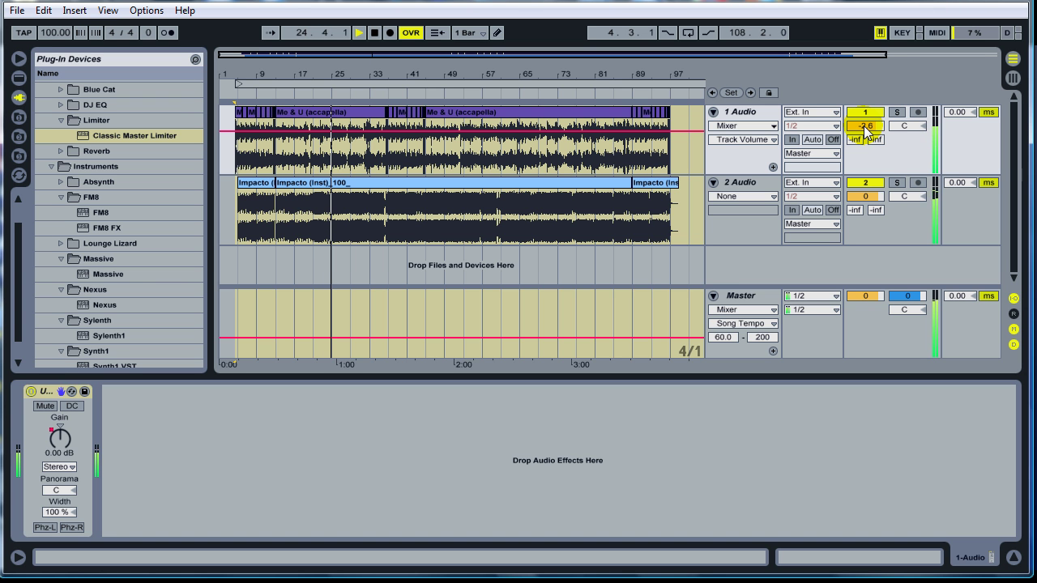
pyautogui.press('space')
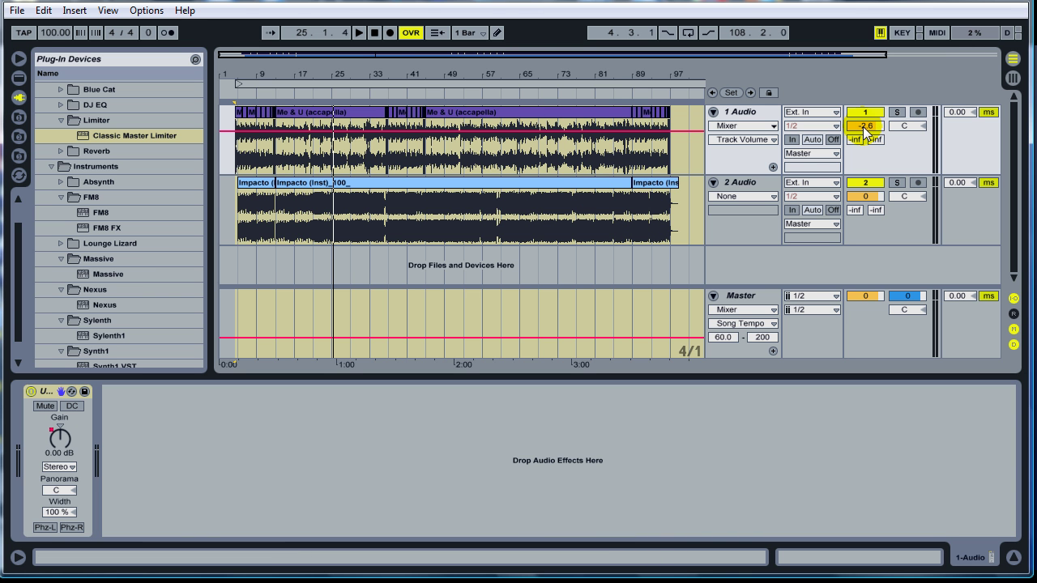
pyautogui.moveTo(382, 74); pyautogui.dragTo(359, 69)
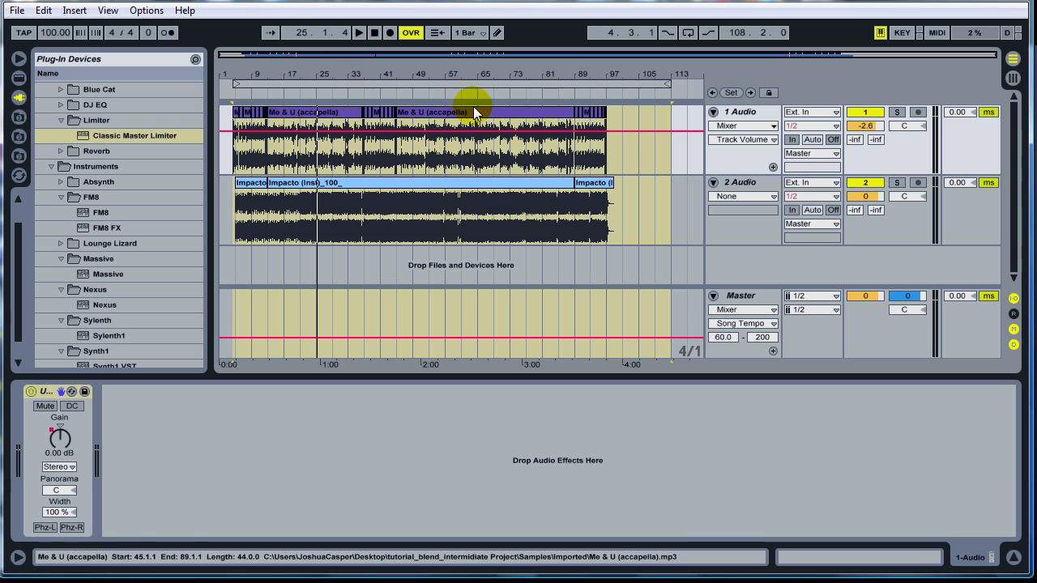
pyautogui.moveTo(575, 74); pyautogui.dragTo(577, 73)
pyautogui.moveTo(337, 74); pyautogui.dragTo(360, 77)
pyautogui.moveTo(553, 71); pyautogui.dragTo(551, 65)
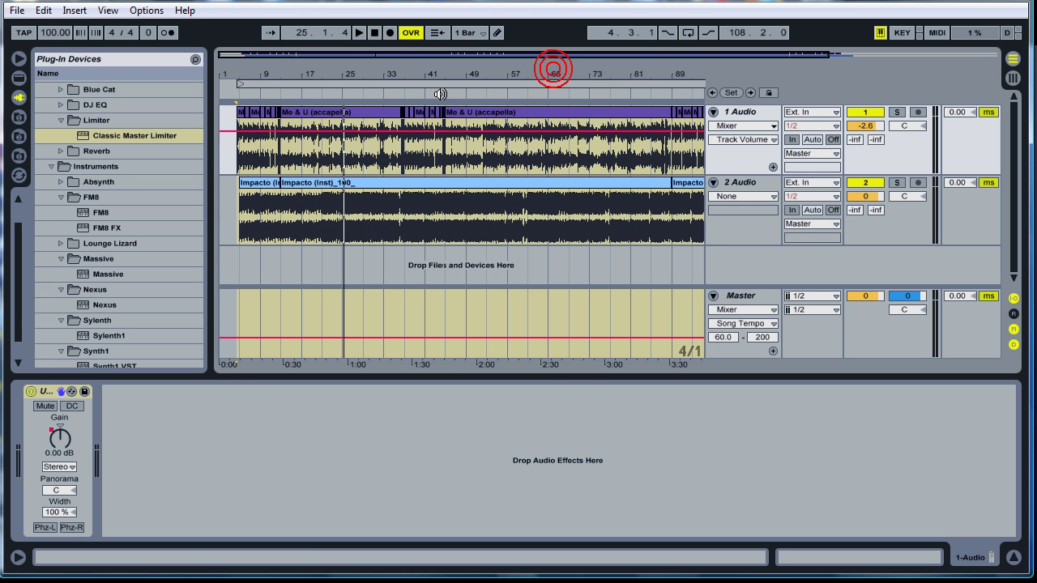
pyautogui.click(497, 116)
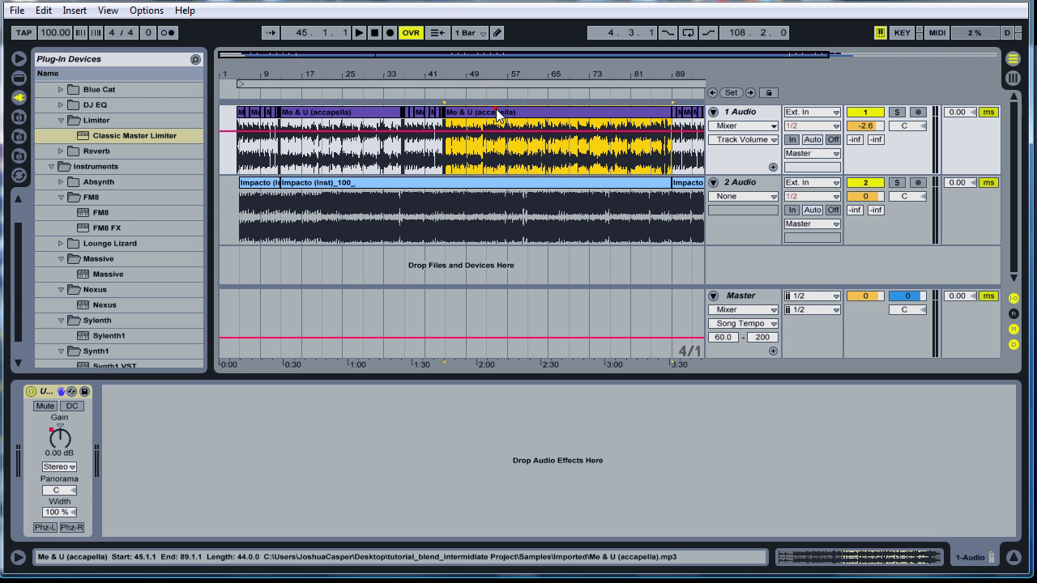
pyautogui.click(483, 184)
pyautogui.moveTo(525, 78); pyautogui.dragTo(525, 74)
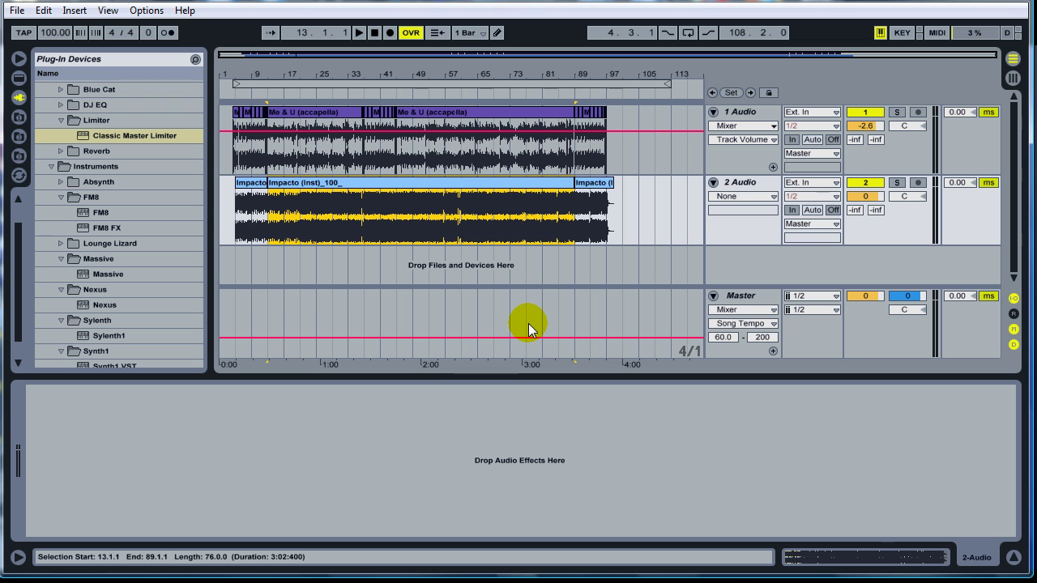